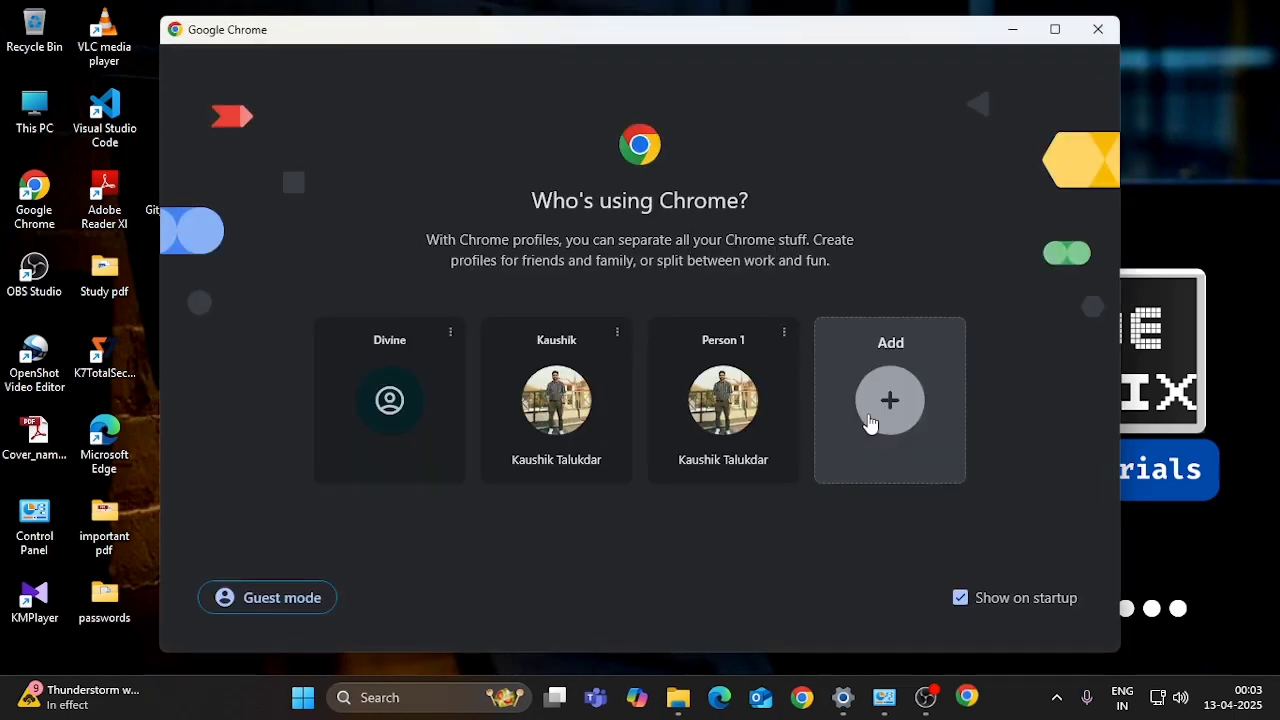
- Search Google for 'mysql download' using Chrome's Person 1 profile
click(723, 400)
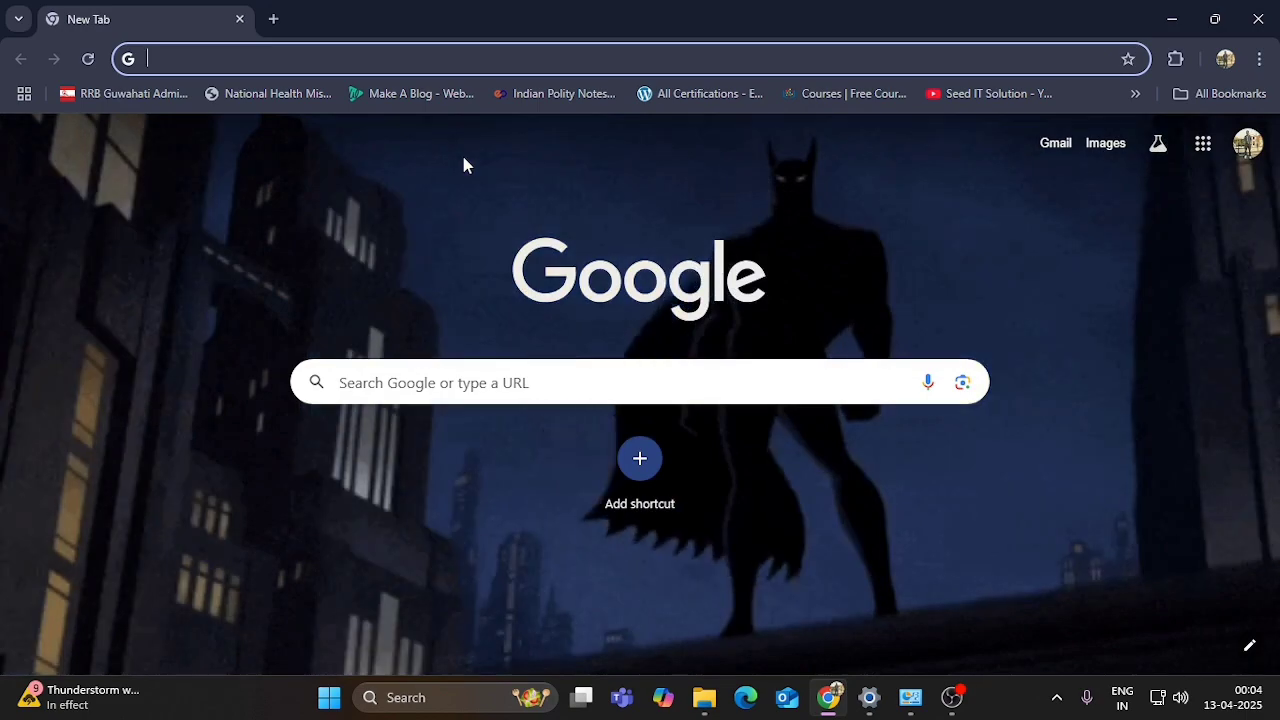
text(mysql dow)
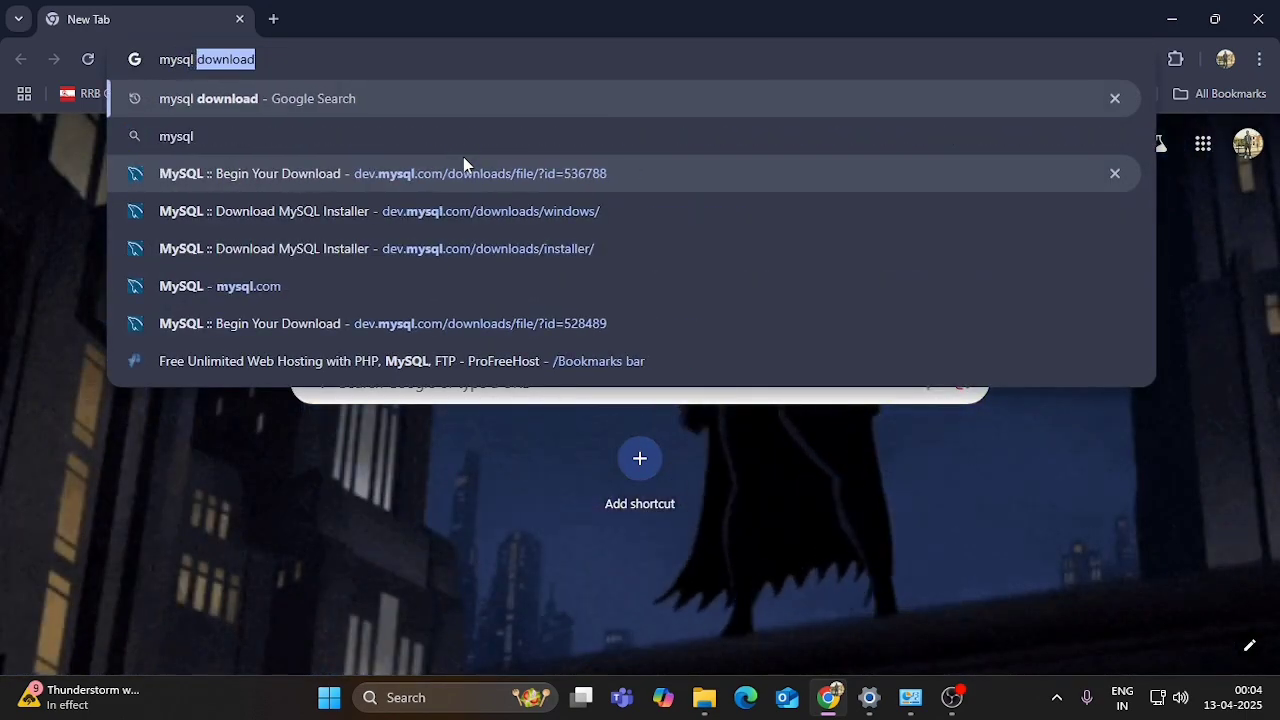
text(nload)
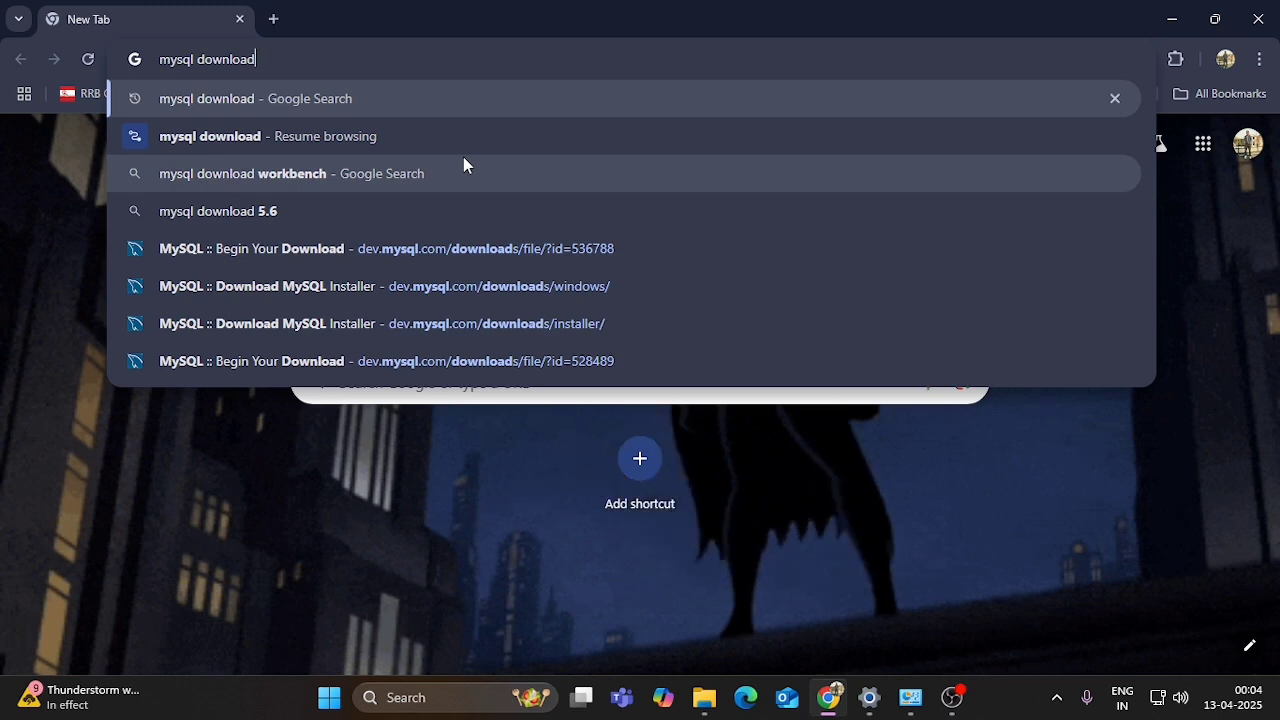
key(Return)
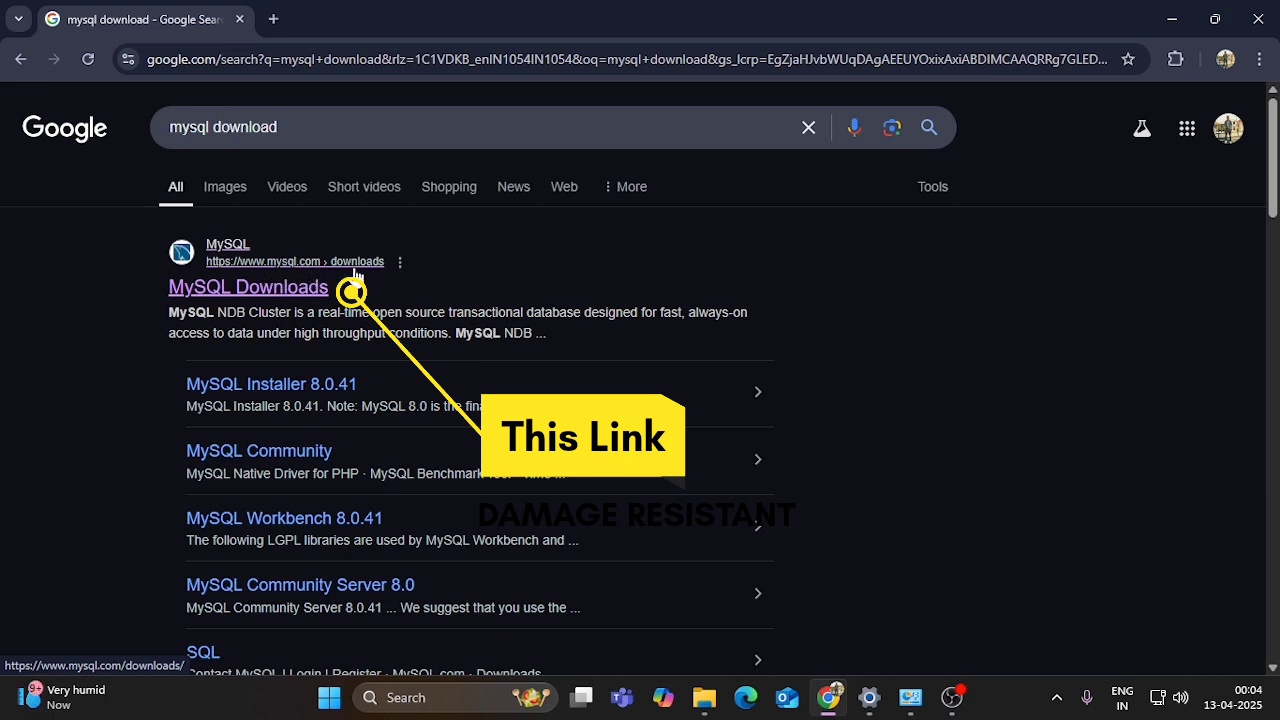
- Go from the MySQL Downloads result to the MySQL Community (GPL) Downloads page
click(275, 293)
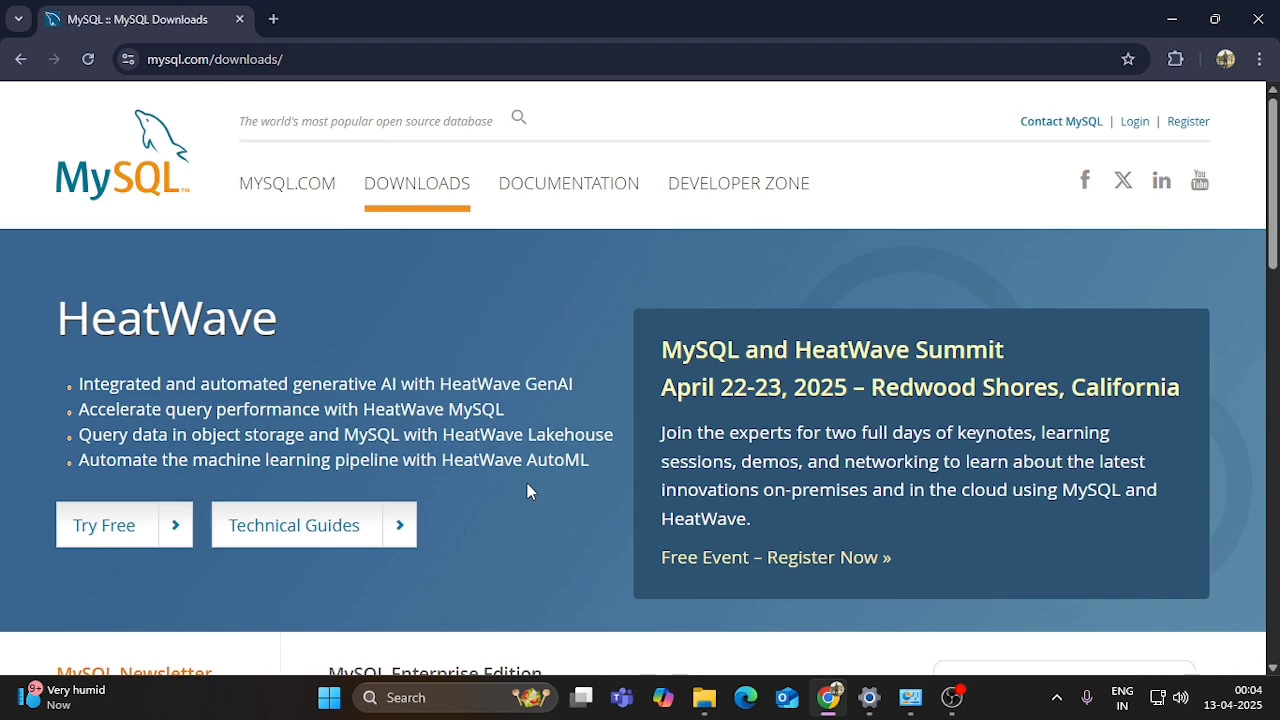
scroll(528, 484, down, 6)
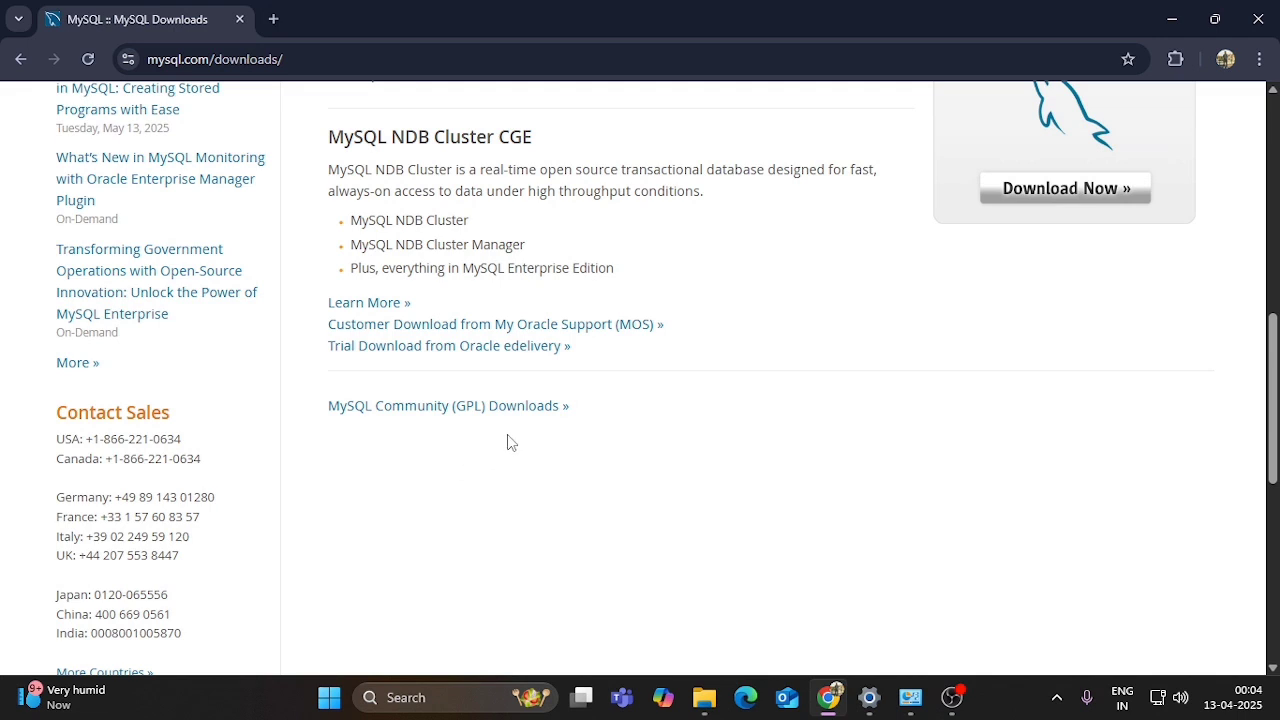
click(460, 408)
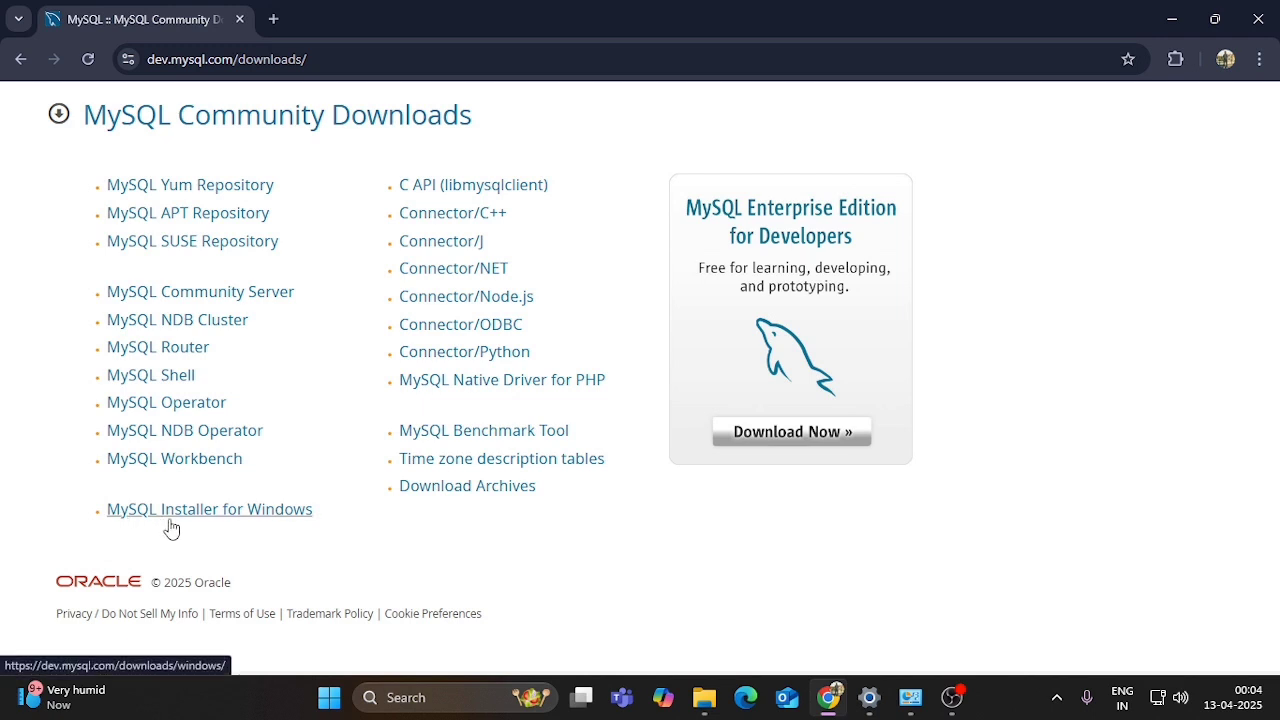
- Compare the 2.1M web and 352.2M full Windows installers, then download the full MSI
click(296, 517)
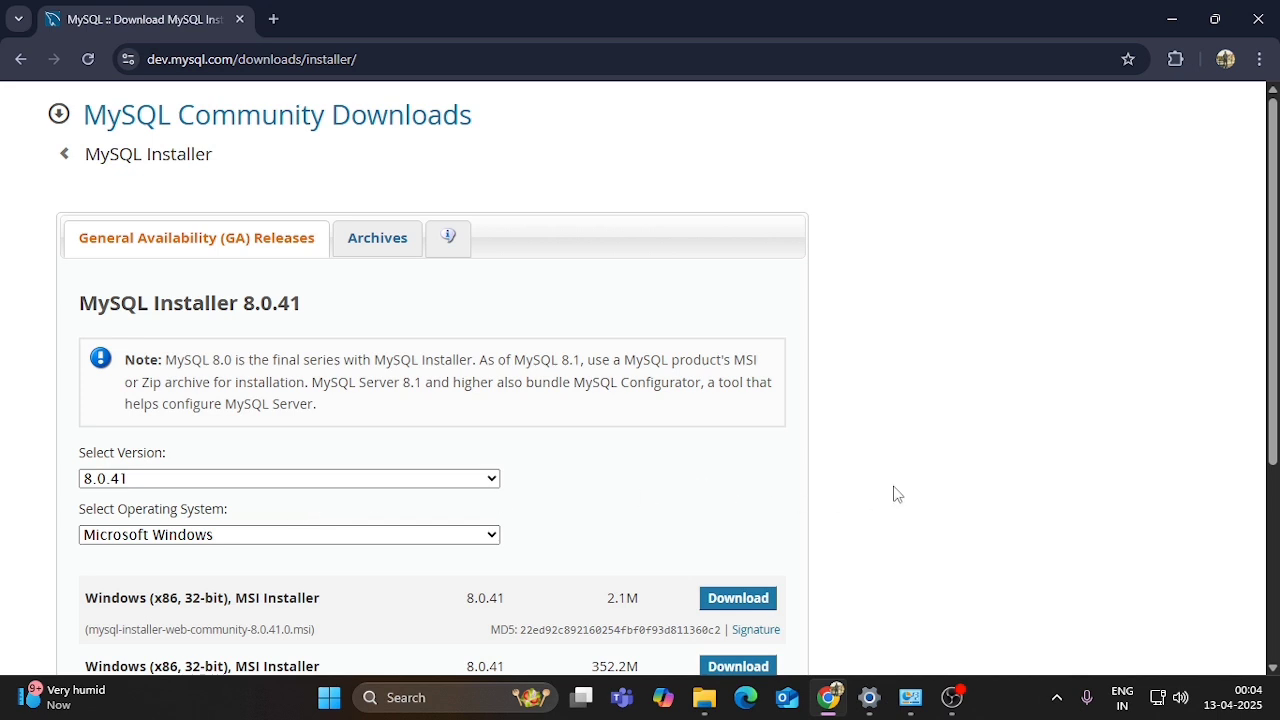
scroll(892, 495, down, 1)
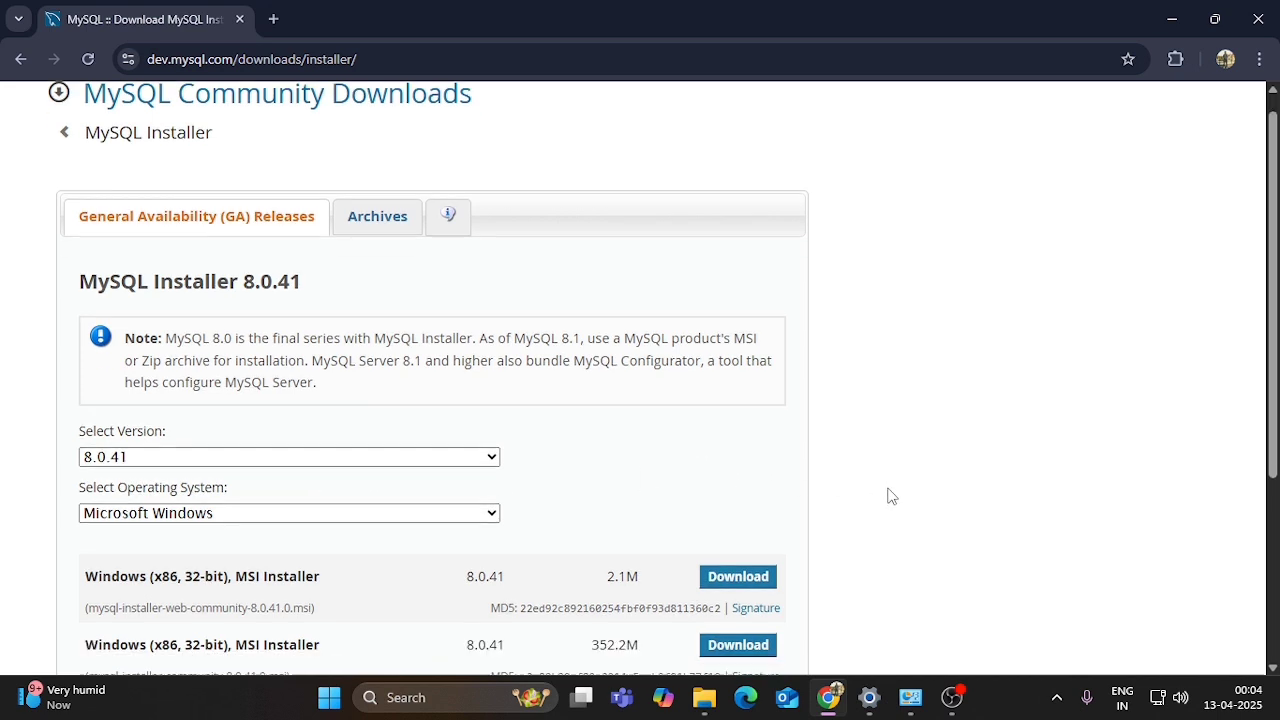
scroll(229, 568, down, 2)
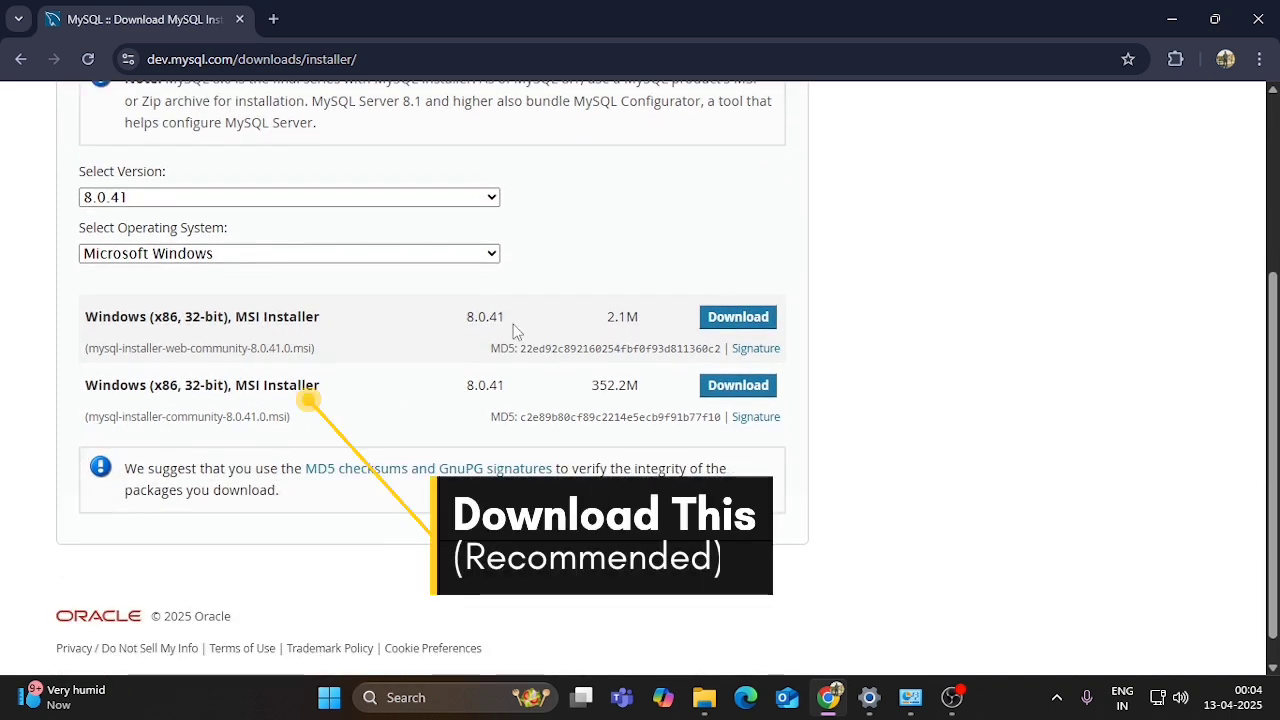
drag(608, 316, 649, 318)
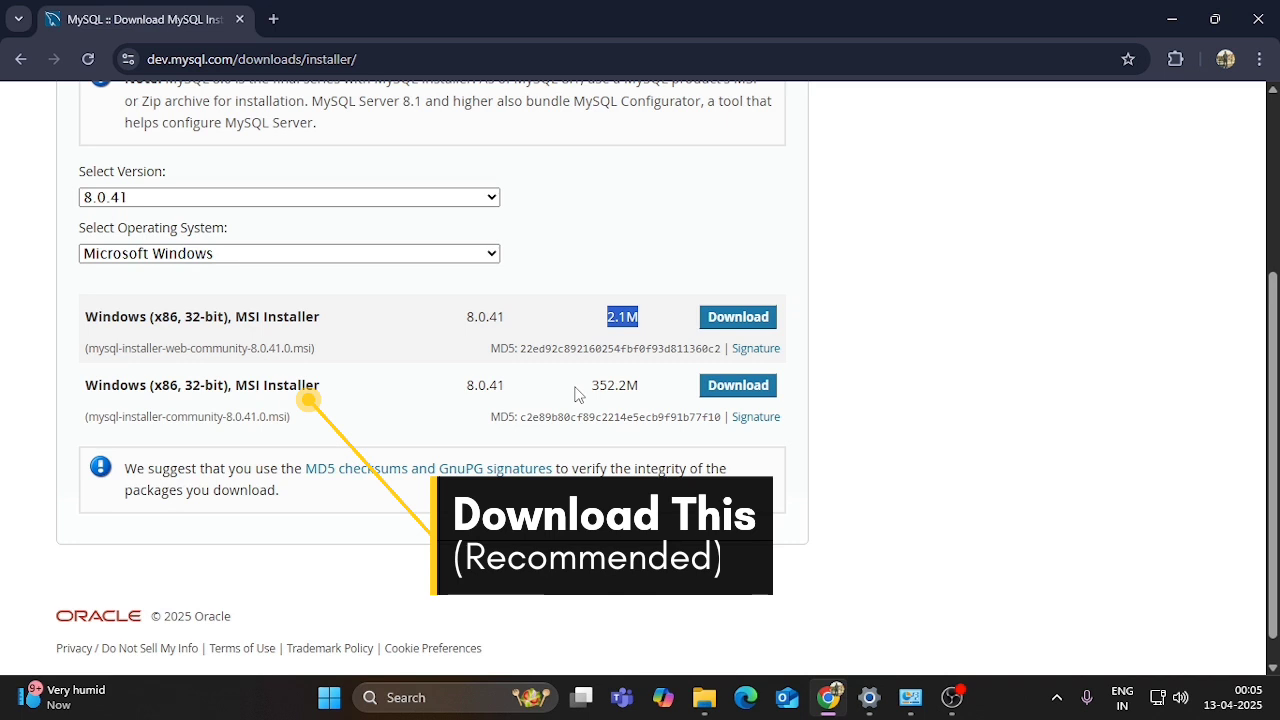
drag(592, 386, 656, 391)
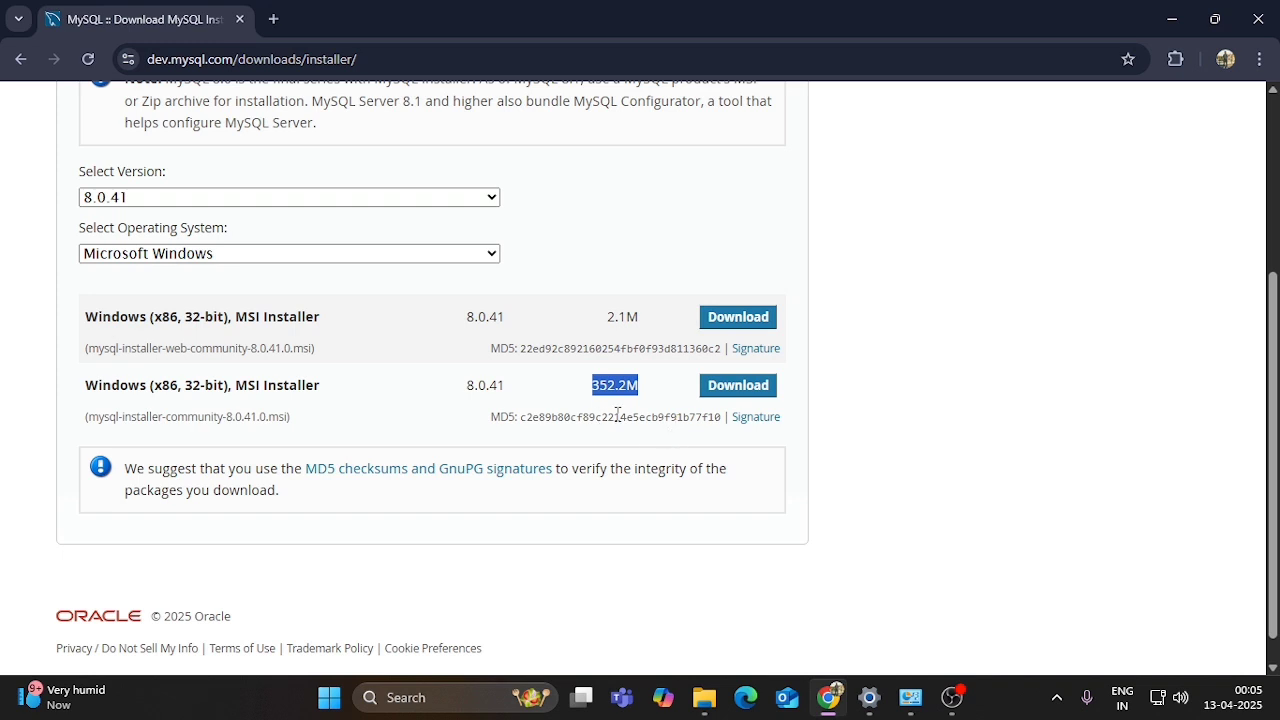
click(758, 392)
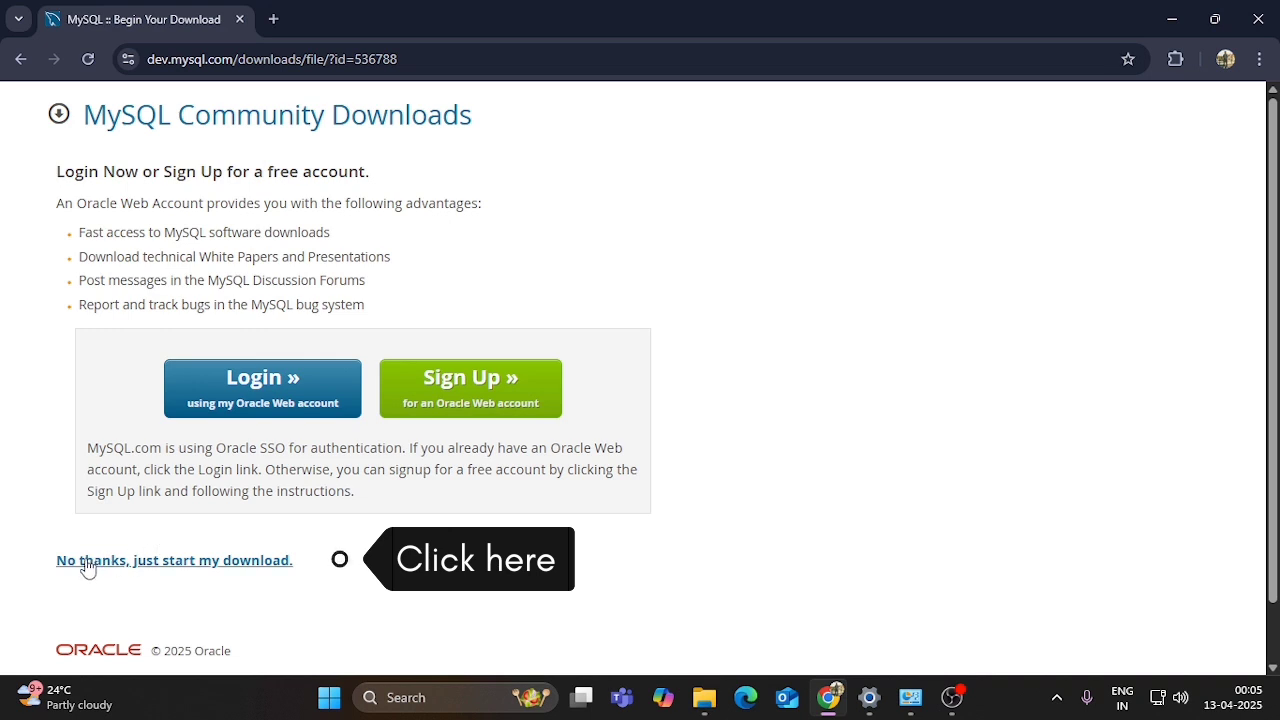
- Download mysql-installer-community-8.0.41.0.msi without an Oracle account and run it from Chrome's downloads
click(180, 565)
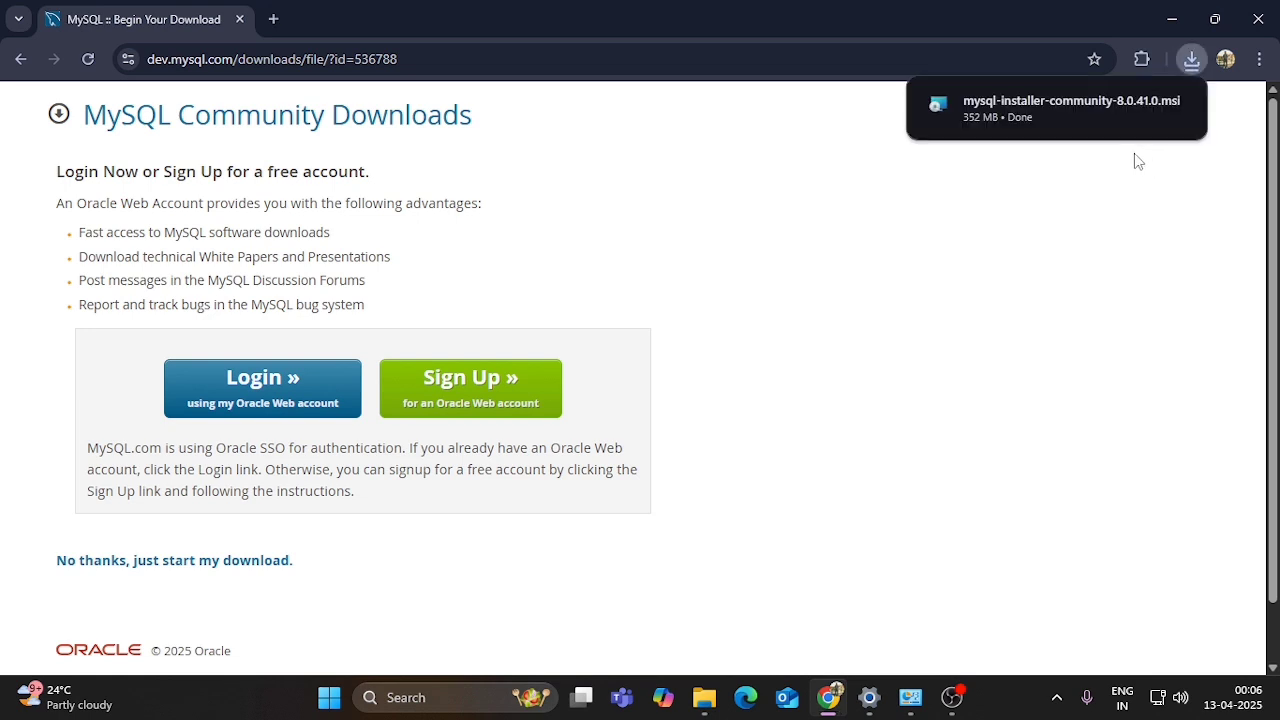
click(1193, 59)
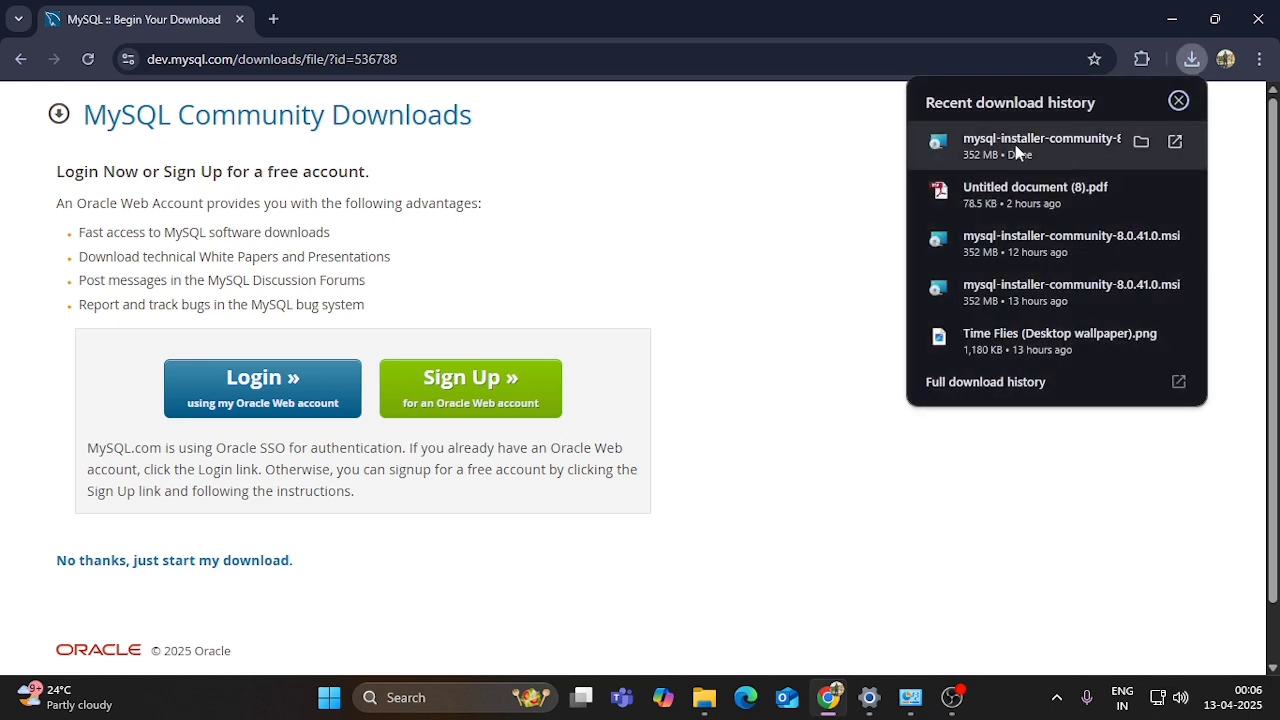
click(1017, 152)
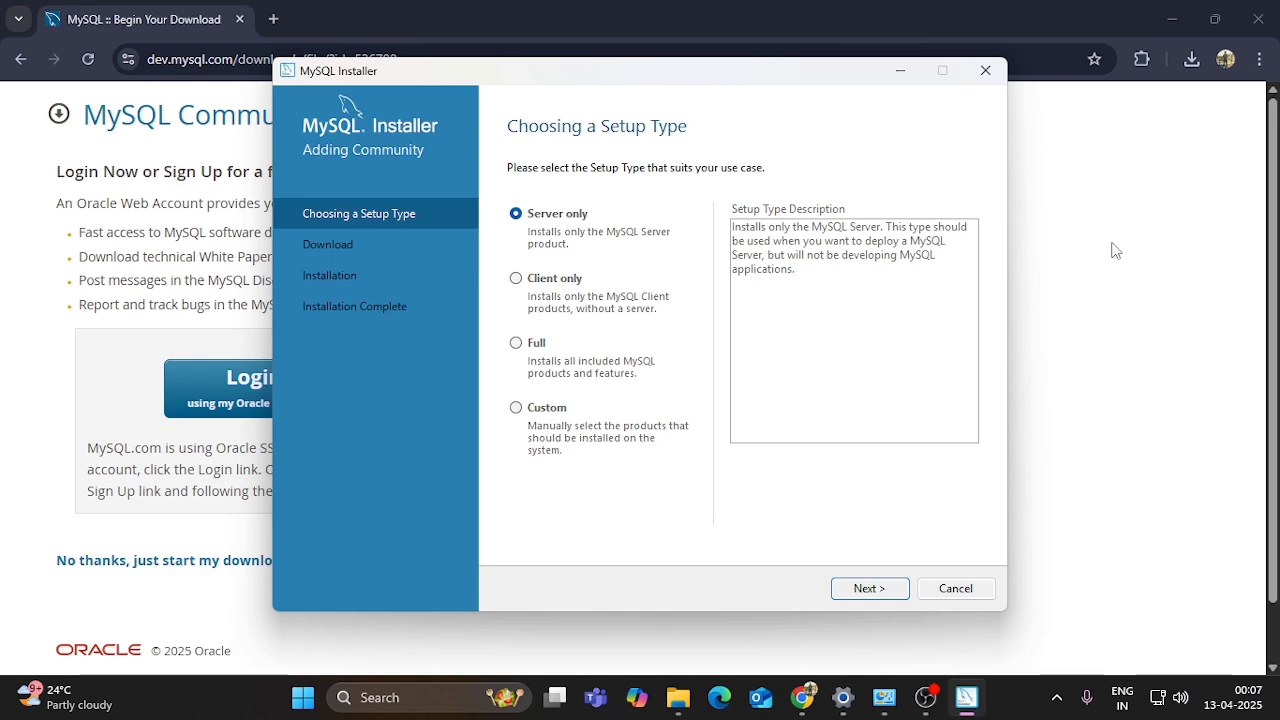
- Minimize Chrome and pick the Full setup type to list all products
click(1172, 22)
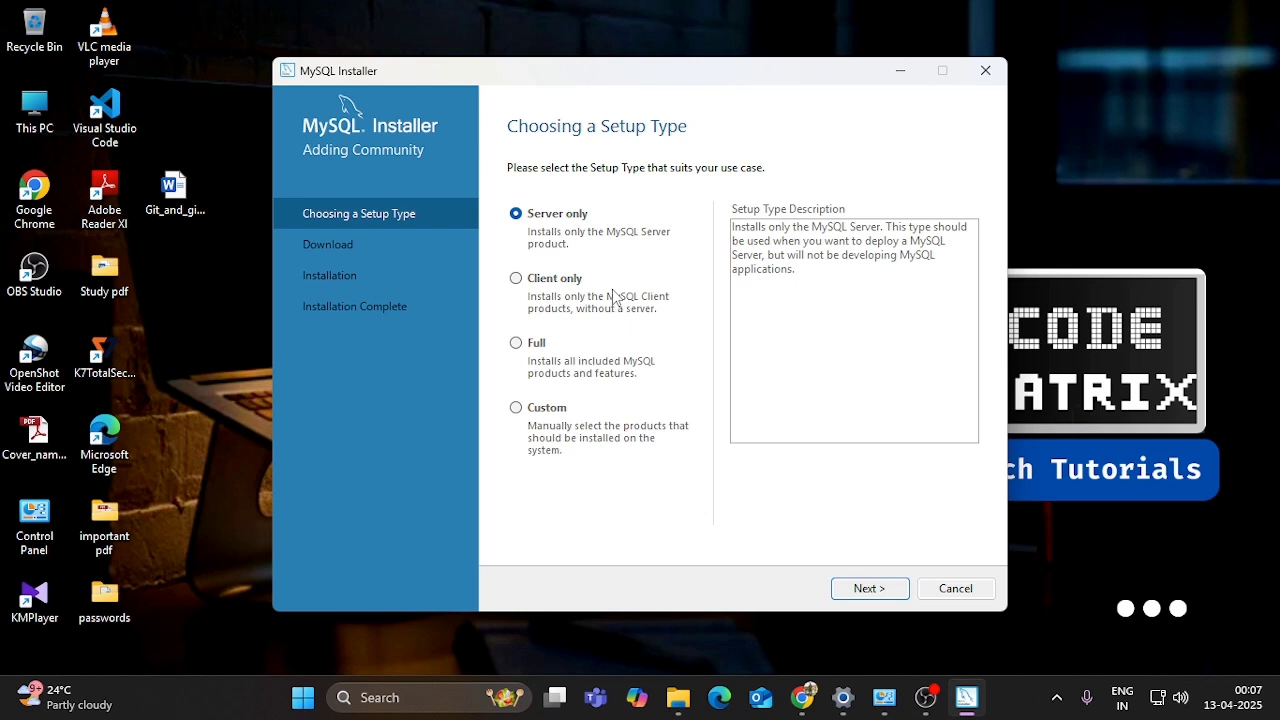
click(516, 343)
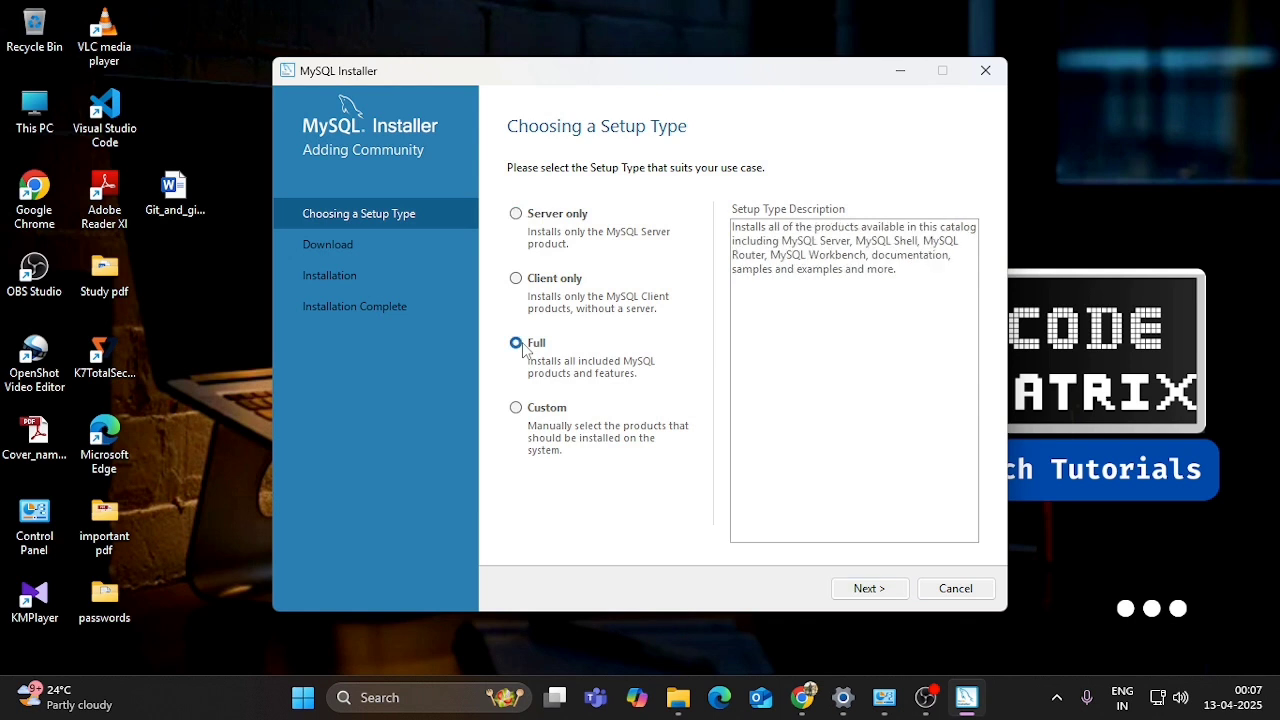
click(868, 588)
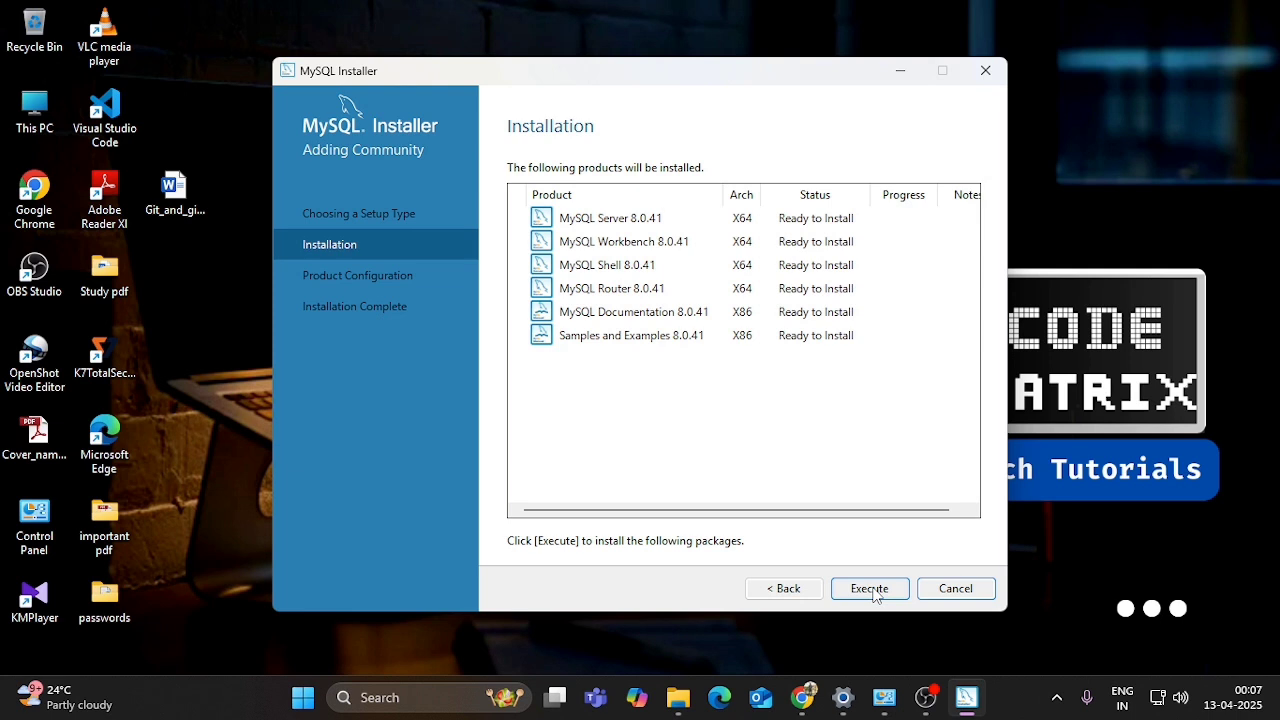
- Install the six 8.0.41 products including Server and Workbench, then proceed to configuration
click(869, 588)
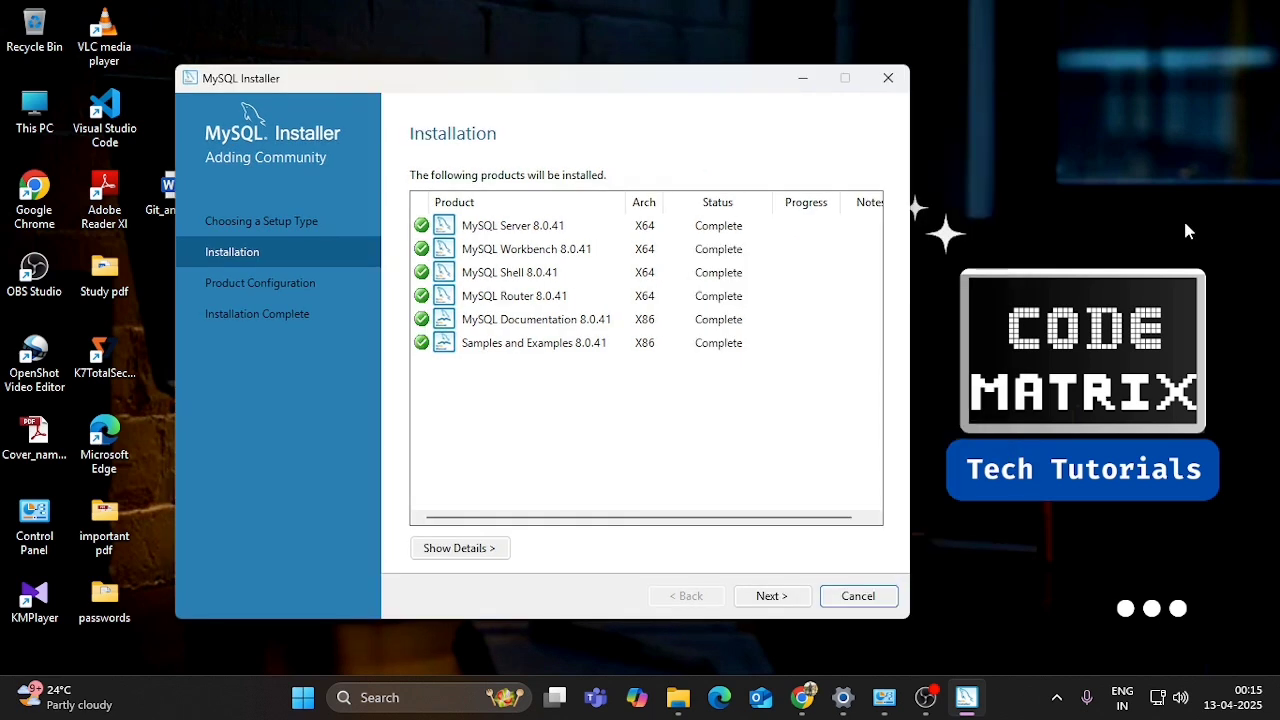
click(775, 597)
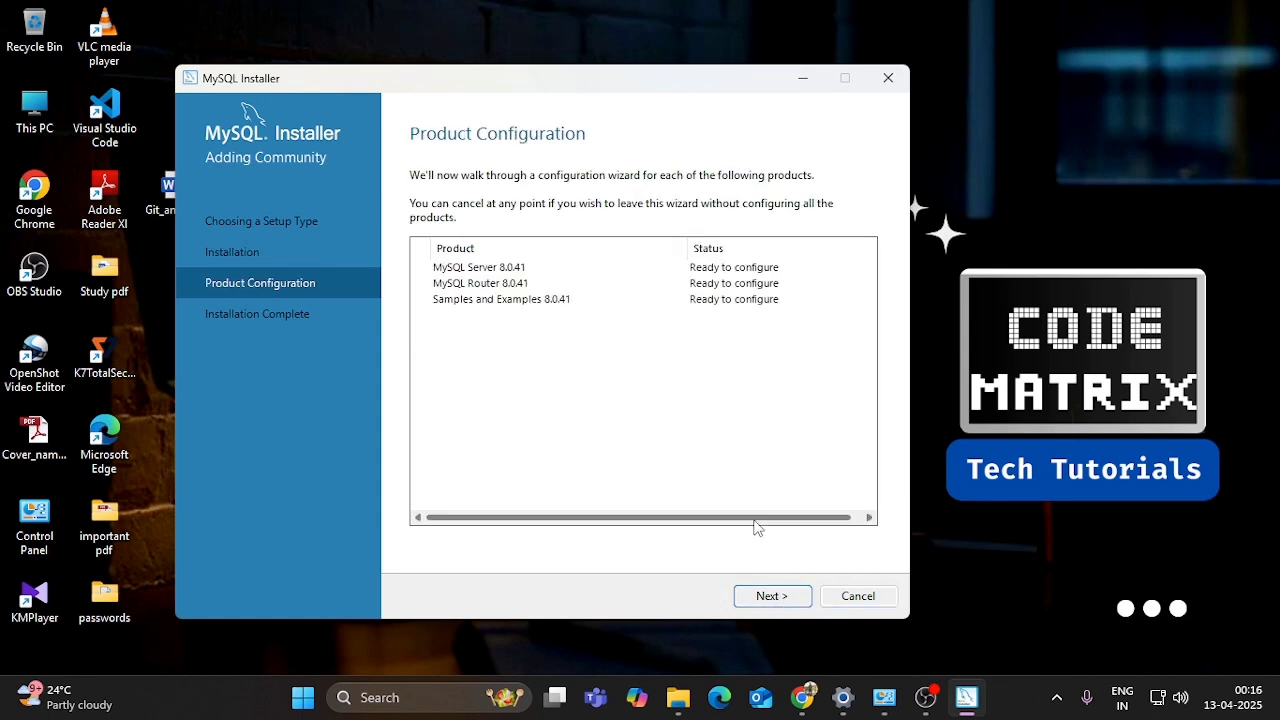
- Accept Development Computer type and port 3306 networking for MySQL Server 8.0.41
click(771, 600)
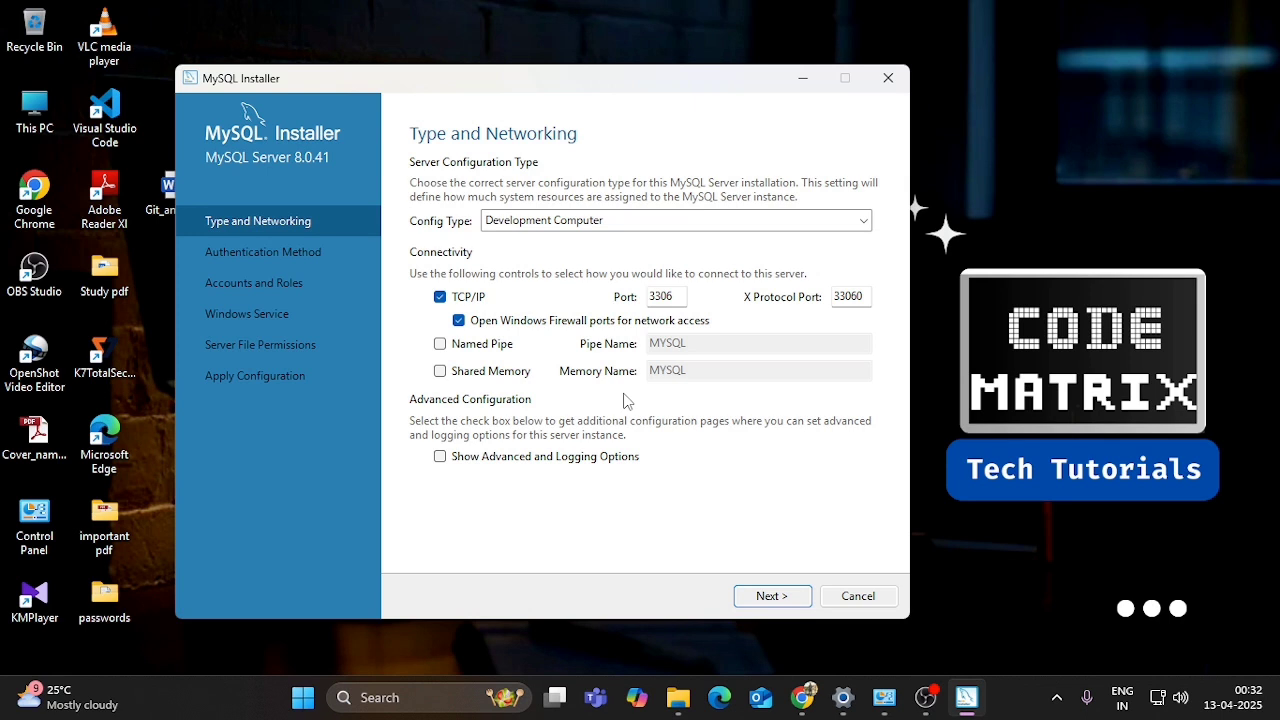
click(772, 600)
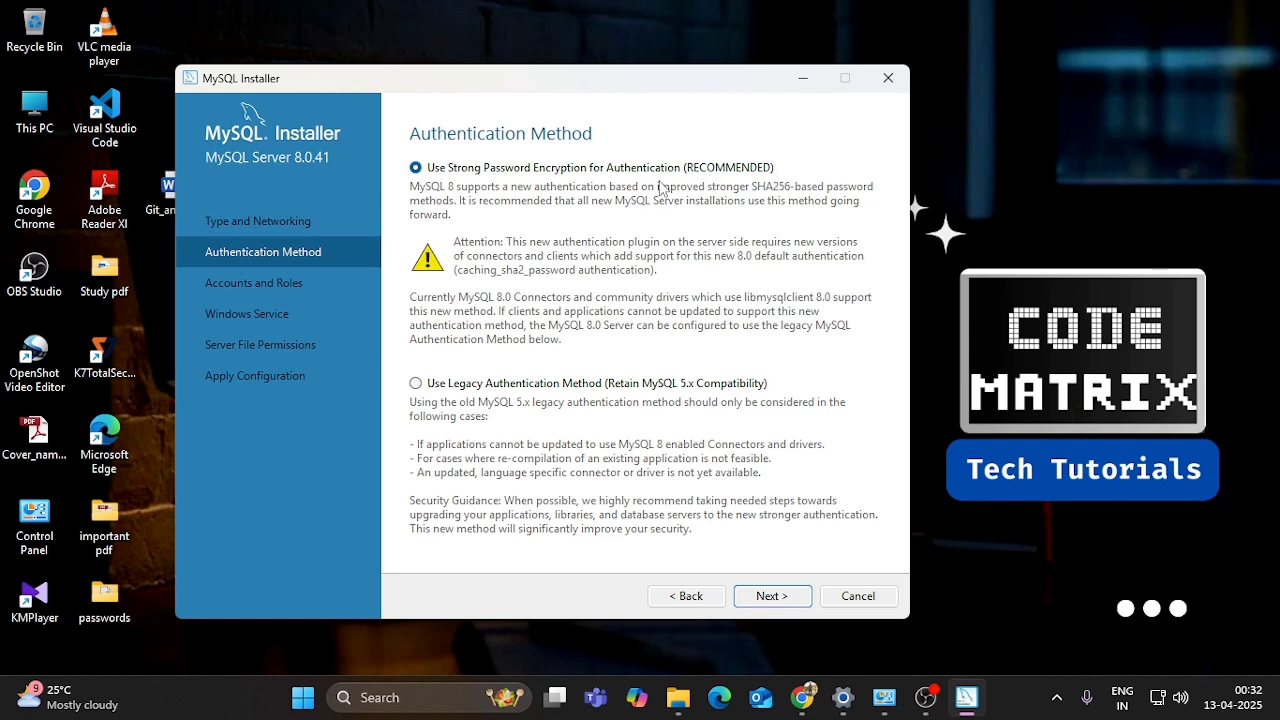
- Keep strong password encryption and enter and repeat the root account password
click(772, 596)
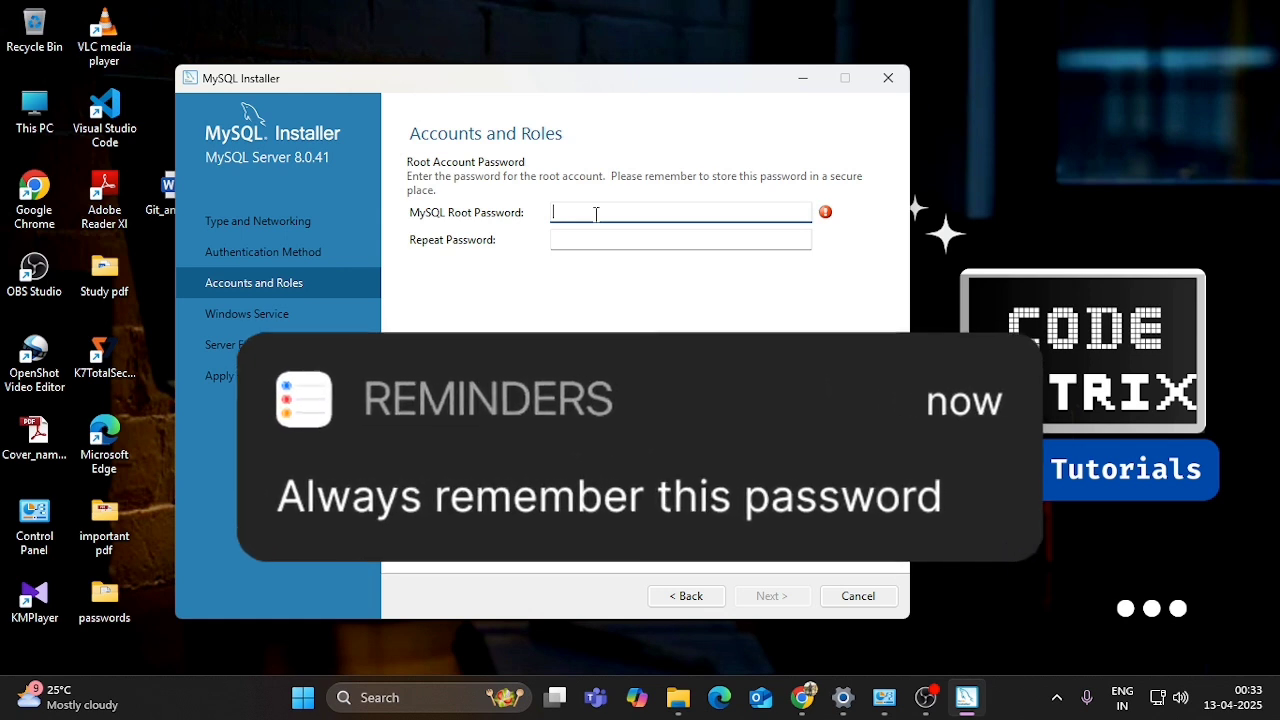
text(r)
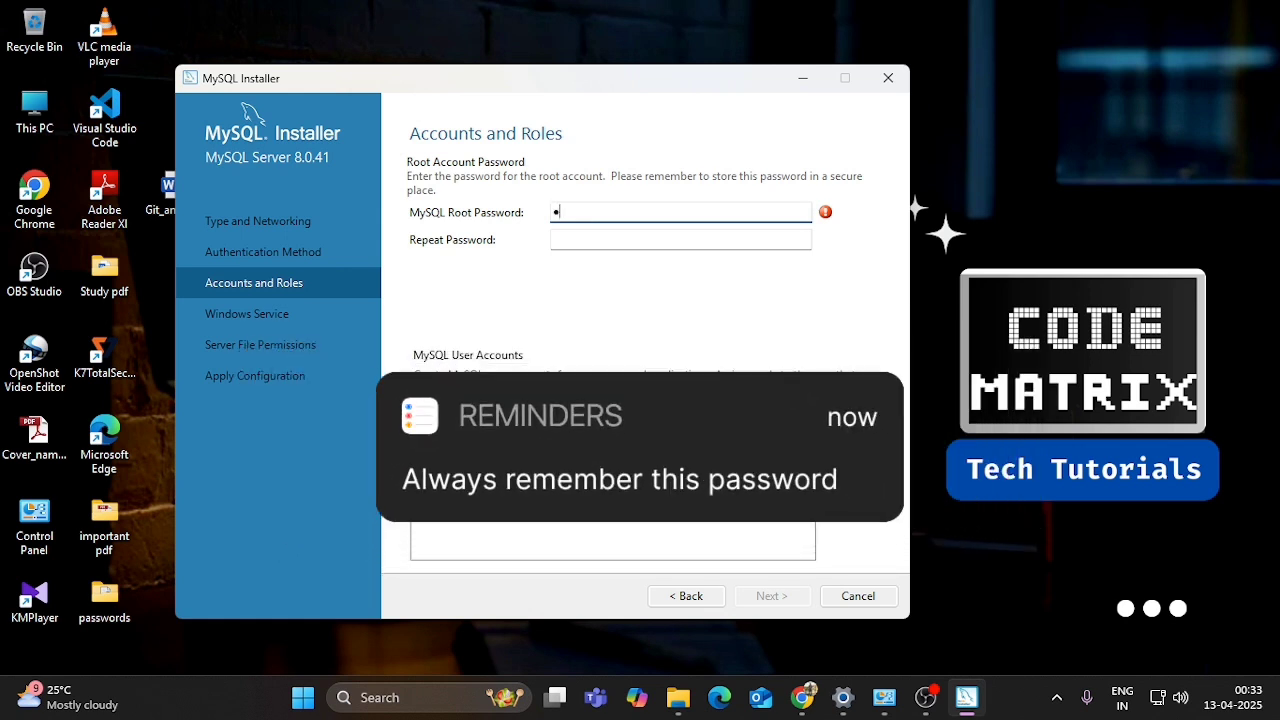
text(oot)
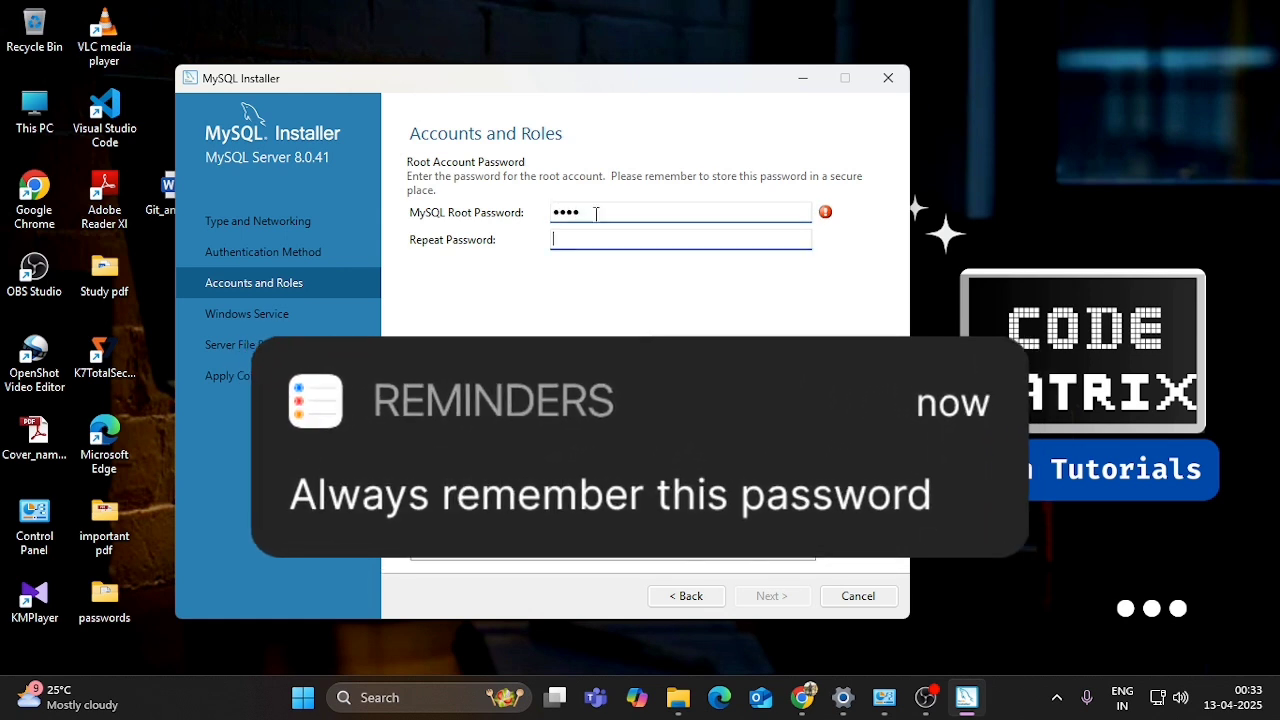
key(Tab)
text(root)
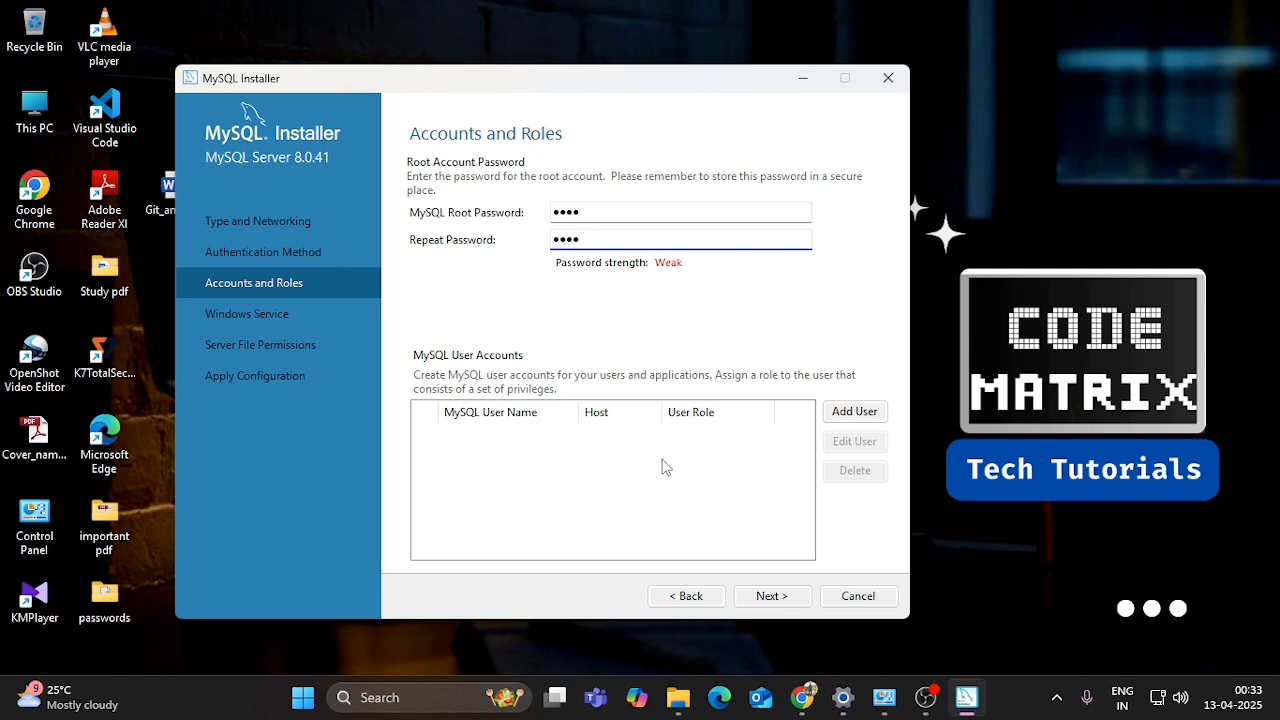
click(785, 600)
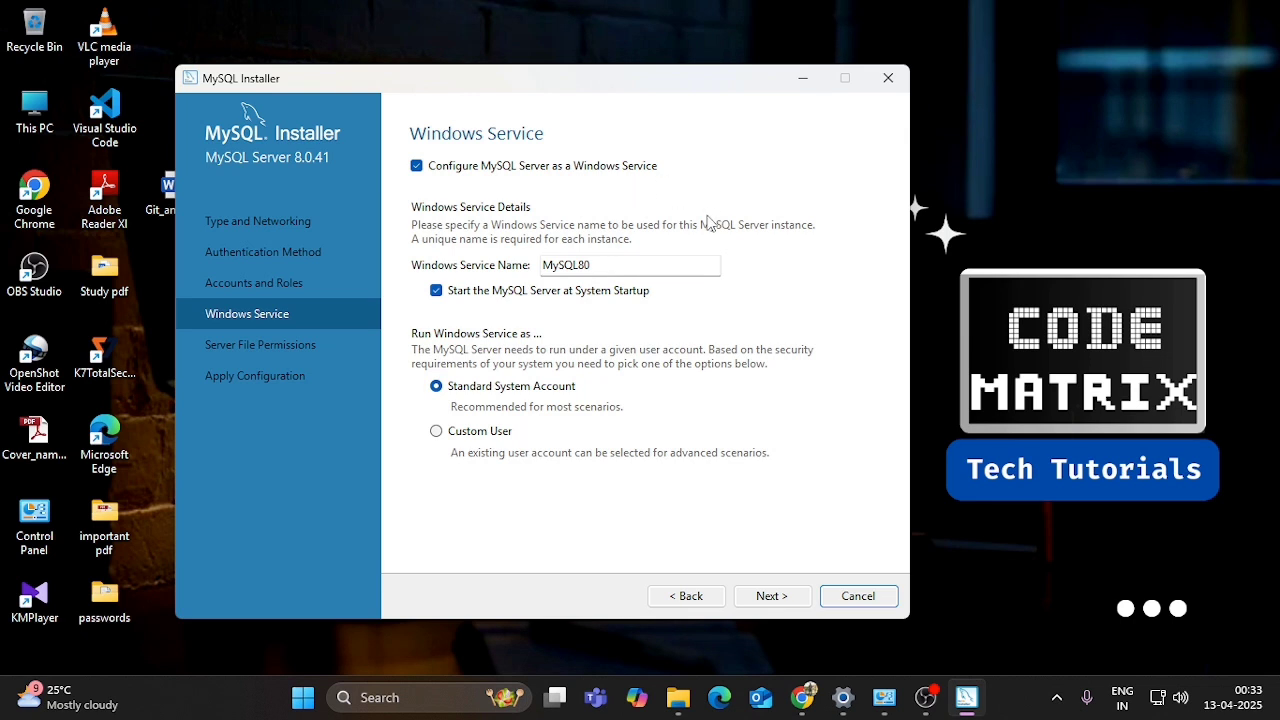
- Keep the MySQL80 Windows service and the default server file permissions
click(774, 595)
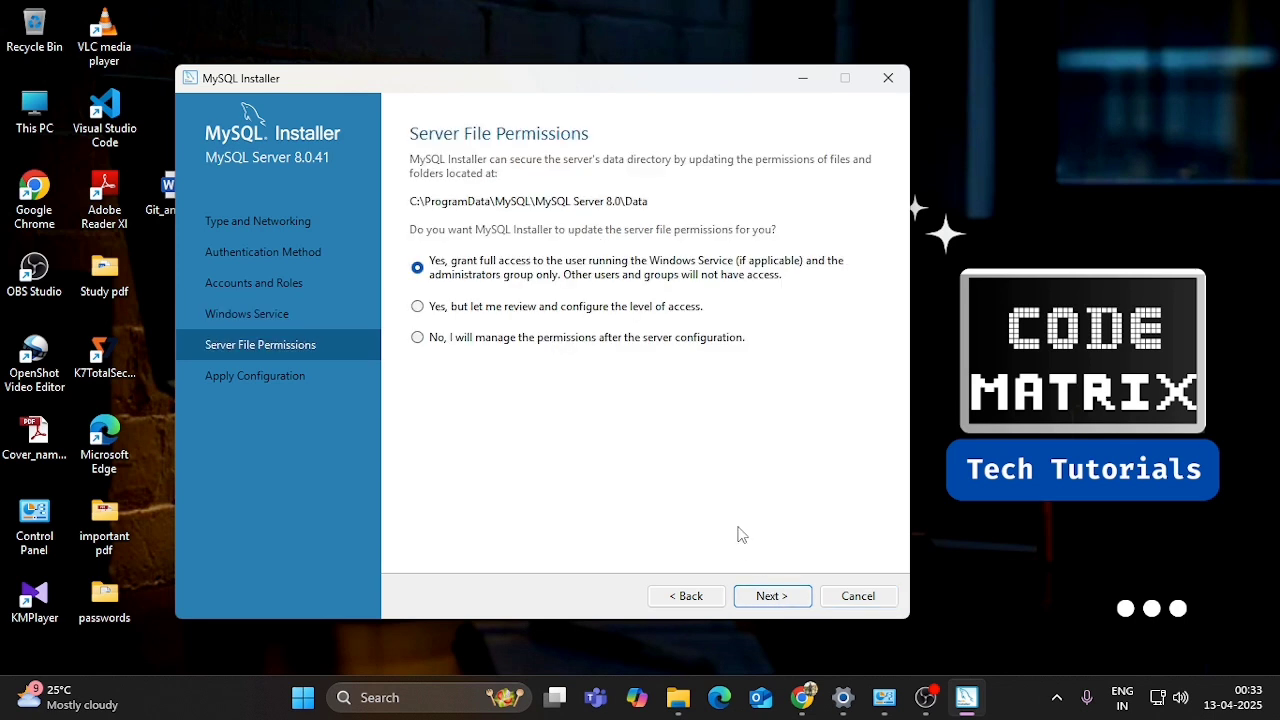
click(772, 600)
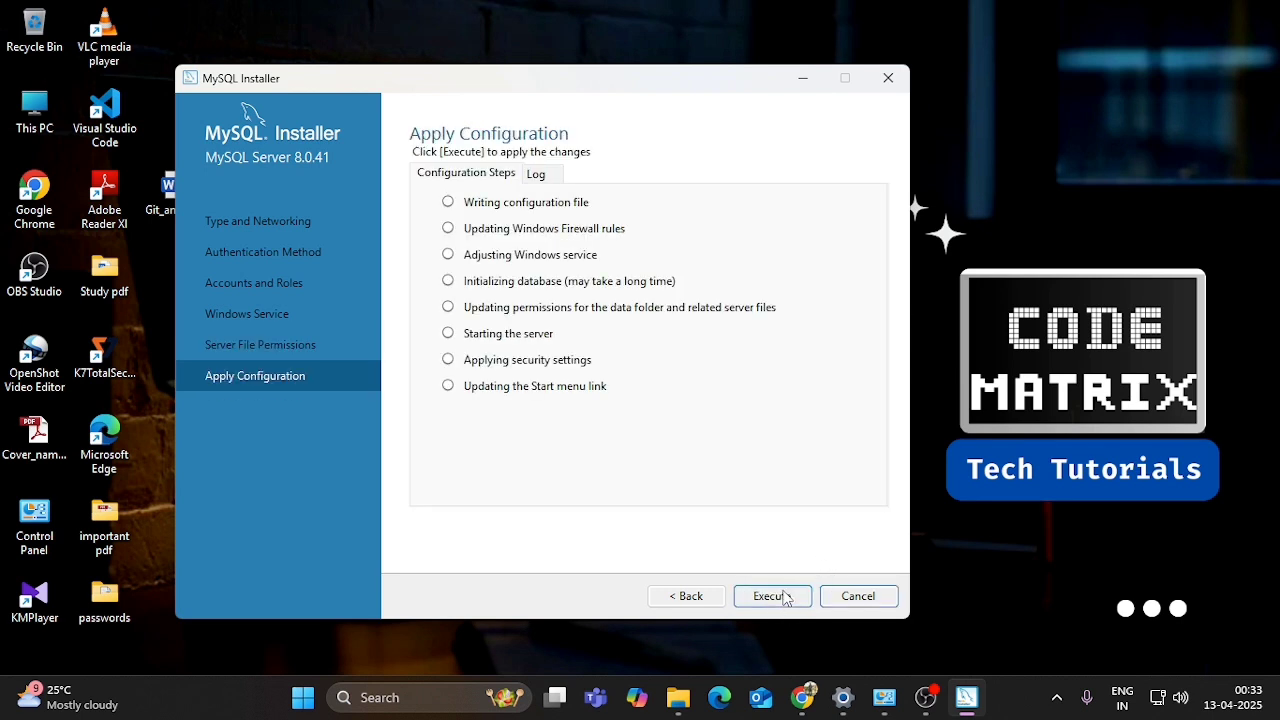
- Execute the eight pending configuration steps for MySQL Server 8.0.41
click(783, 600)
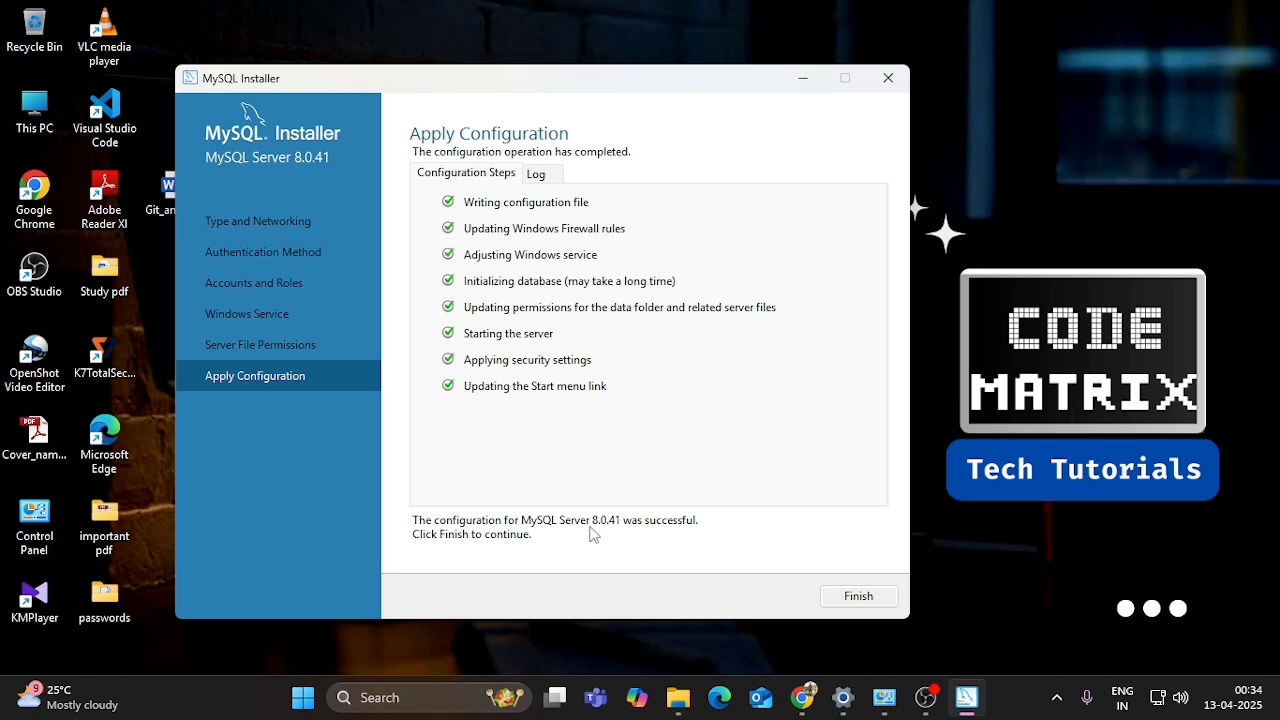
- Close the finished server configuration and skip the MySQL Router bootstrap, leaving it unconfigured
click(858, 597)
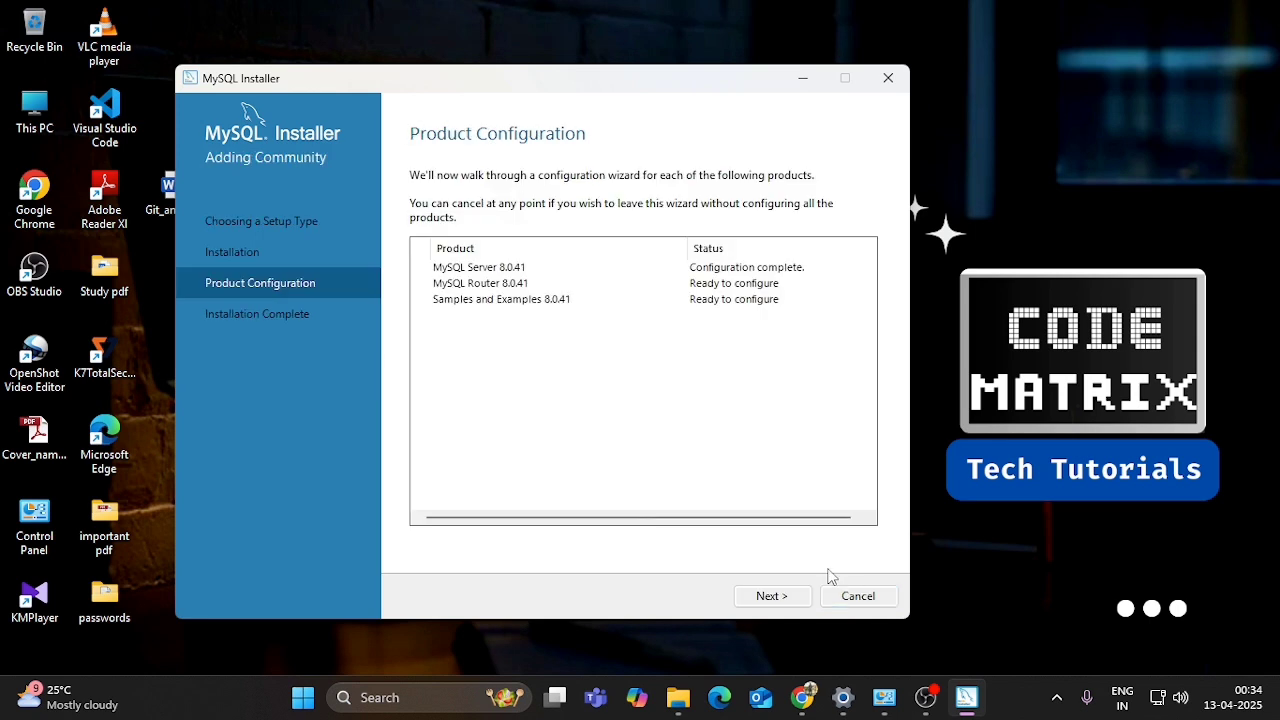
click(771, 596)
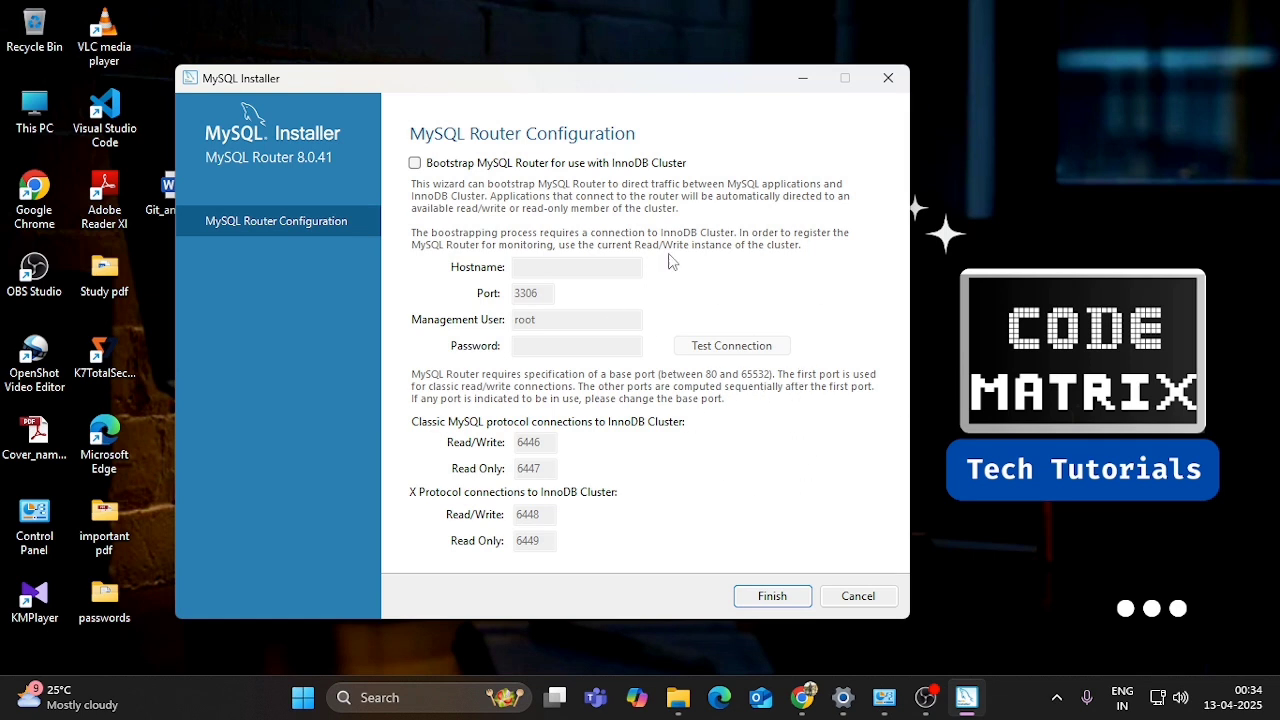
click(771, 600)
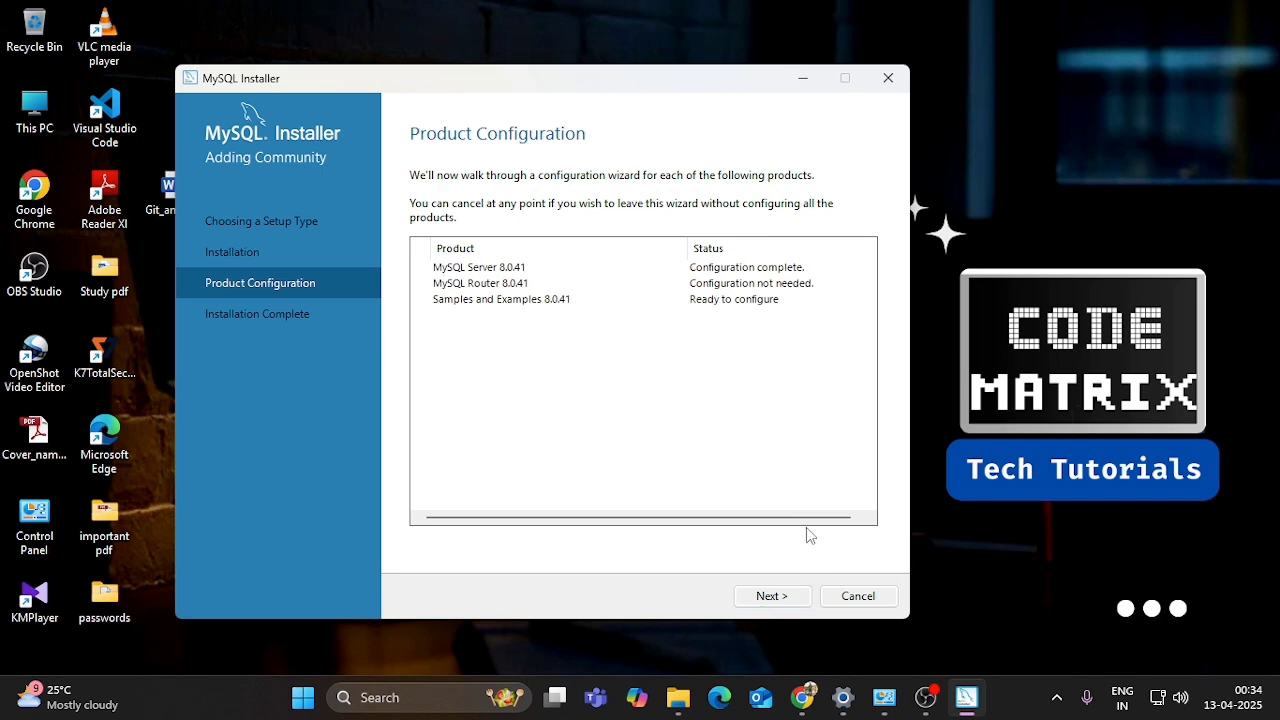
- Select MySQL Server 8.0.41, enter the root password, run Check, and continue to Apply Configuration
click(775, 600)
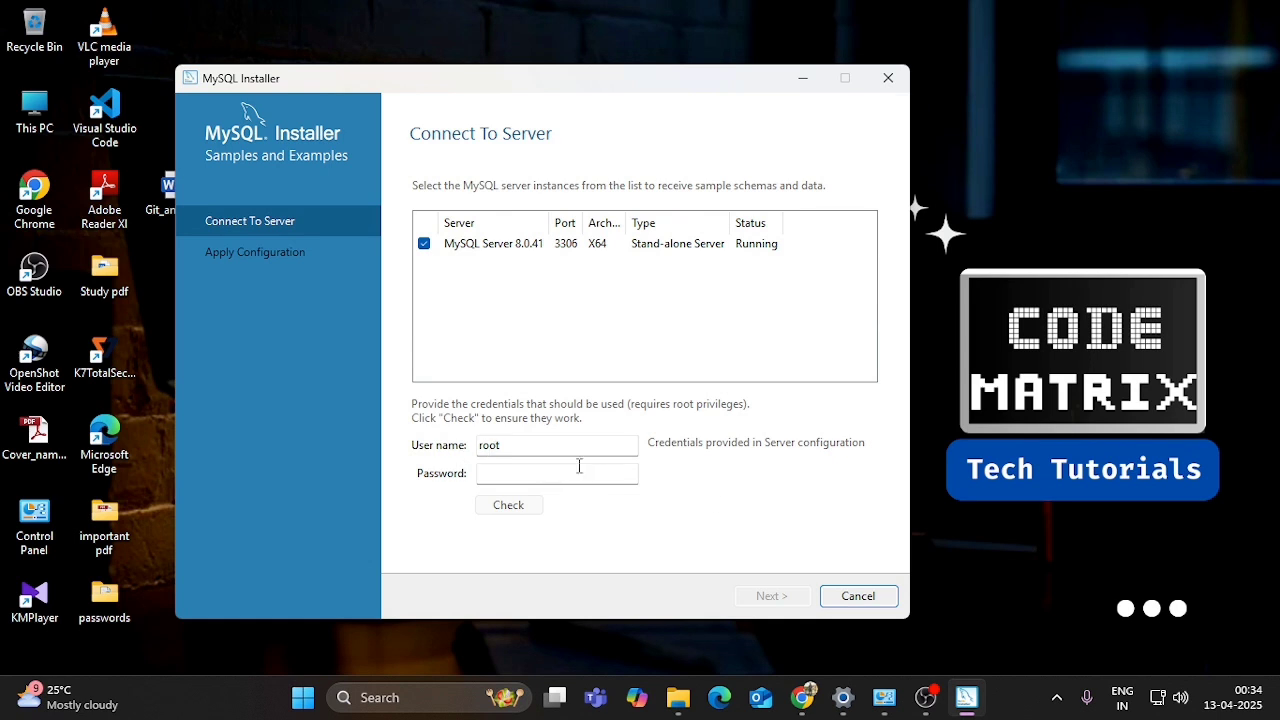
click(745, 250)
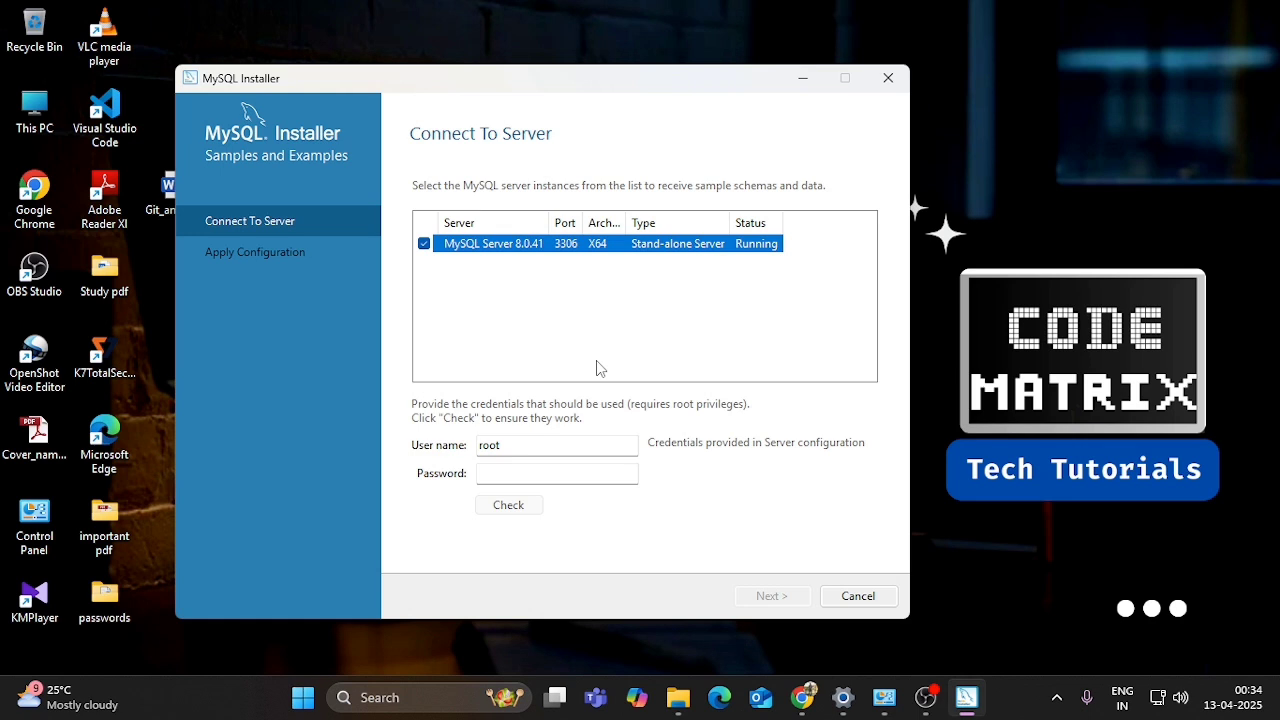
click(526, 473)
text(••••)
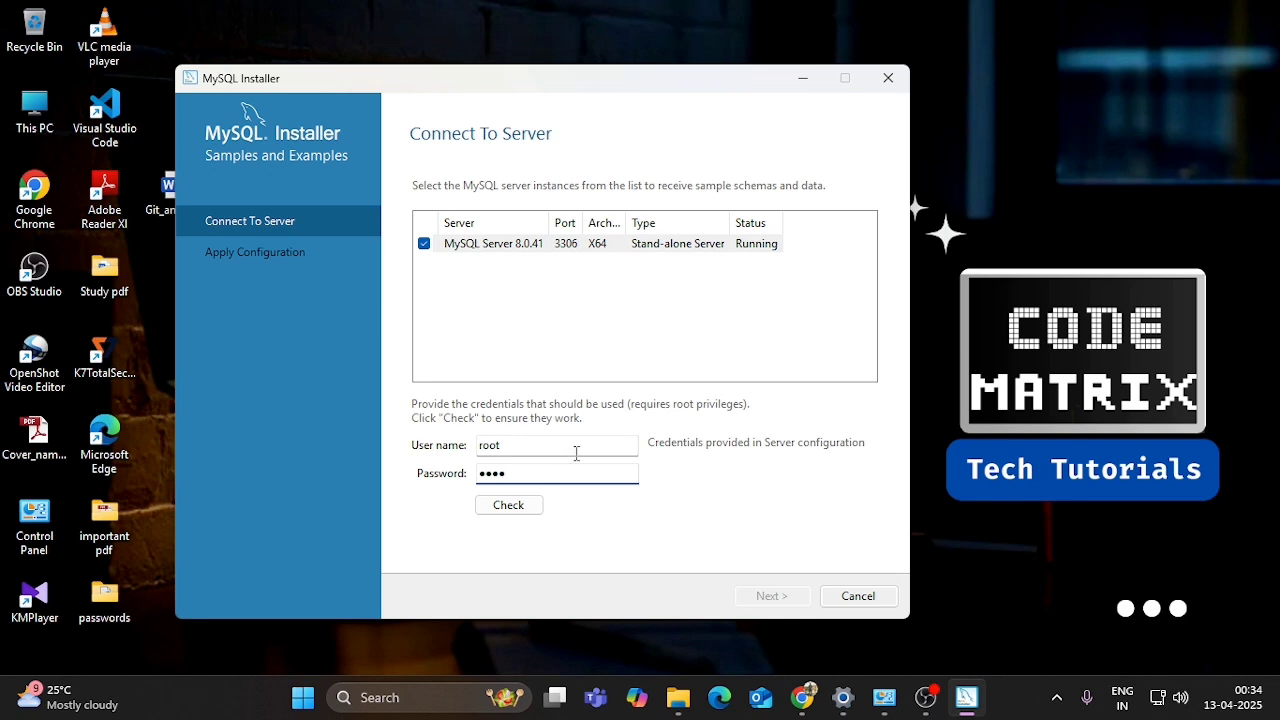
click(528, 508)
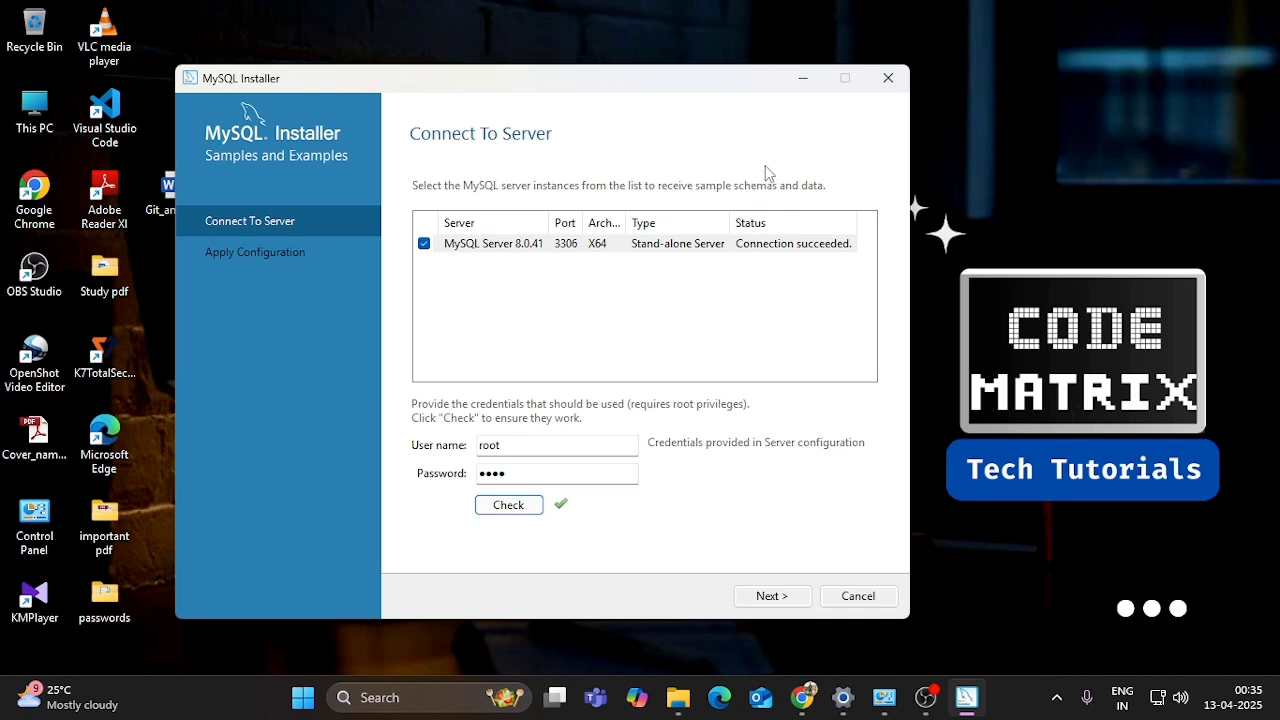
click(755, 250)
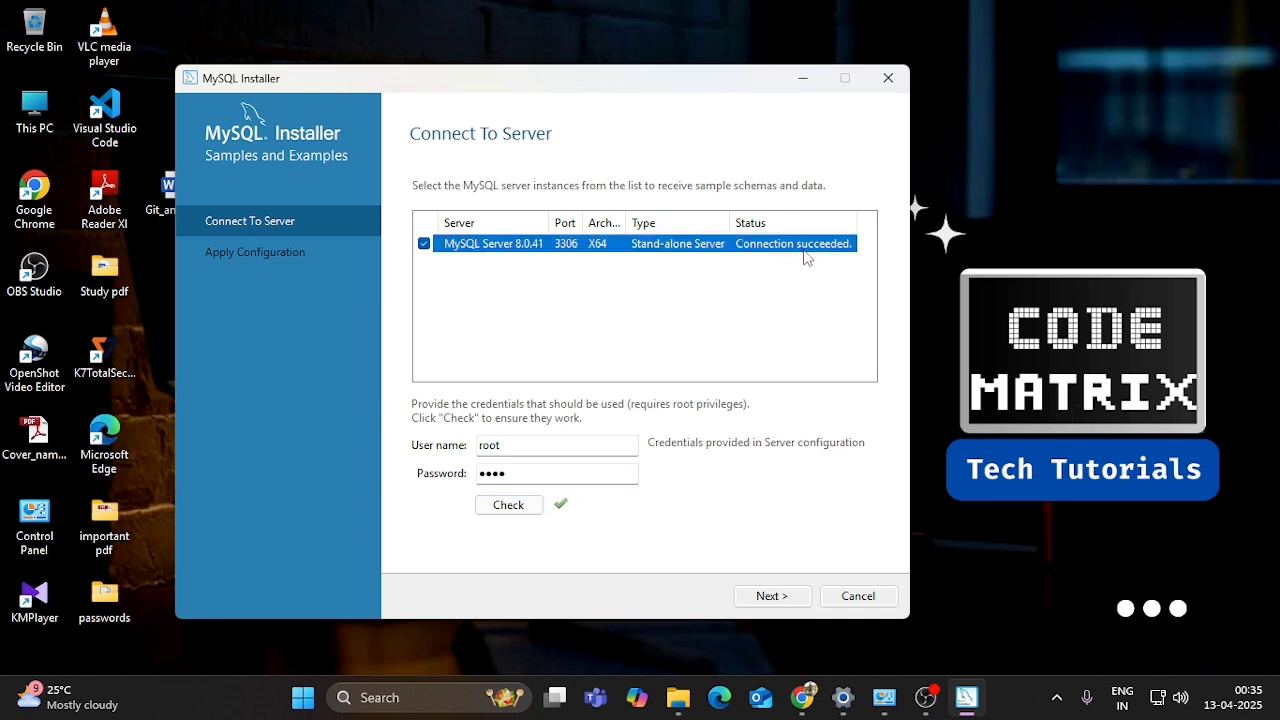
click(835, 292)
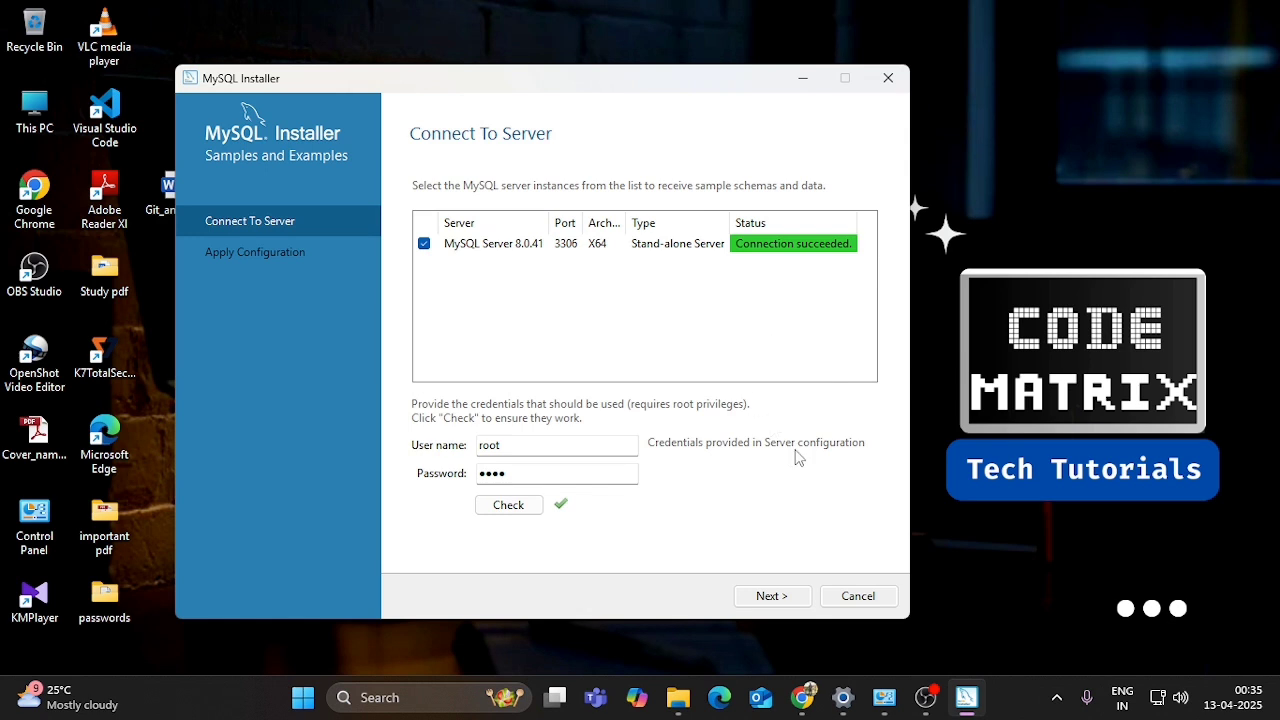
click(772, 596)
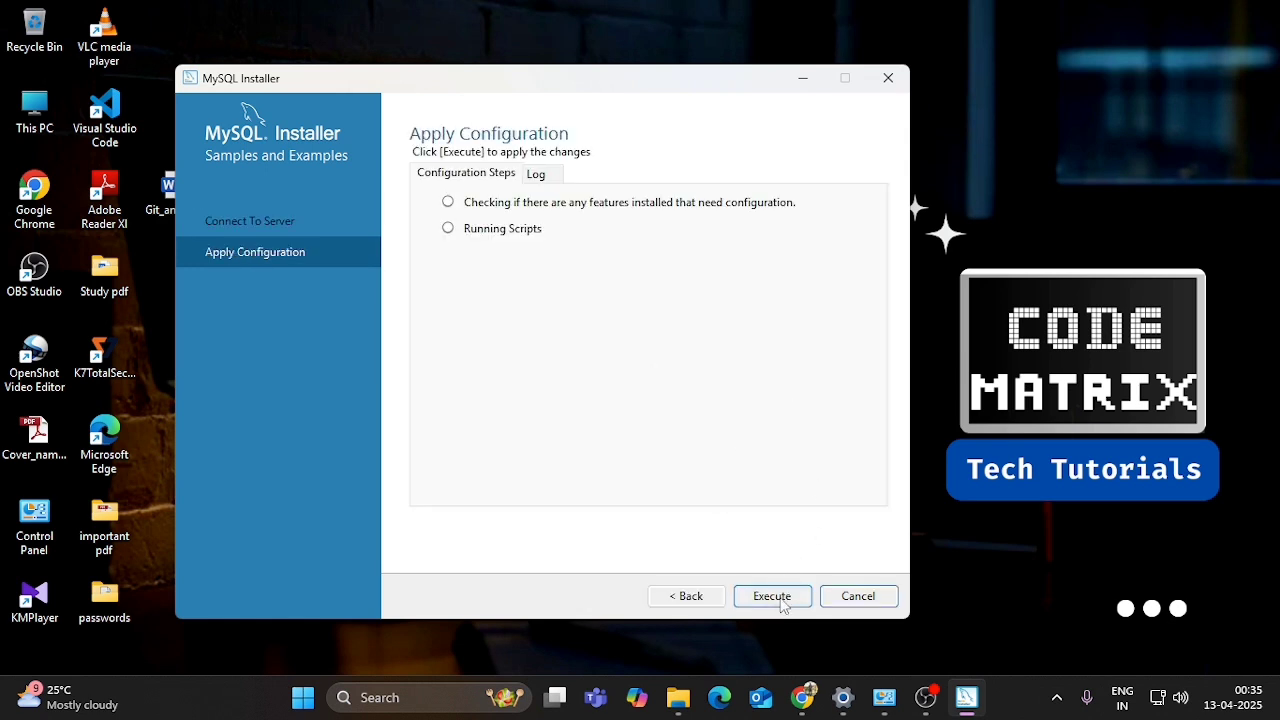
- Execute the Samples and Examples configuration, then finish setup with Workbench and Shell set to launch
click(782, 604)
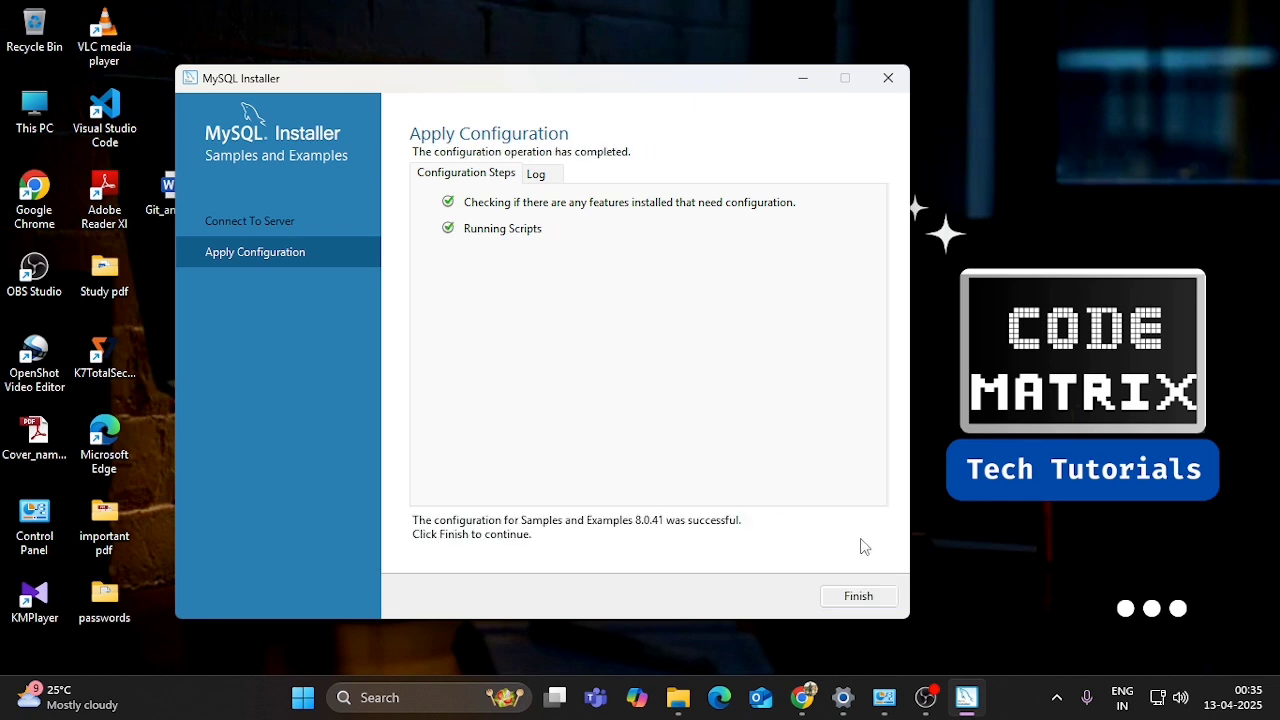
click(866, 601)
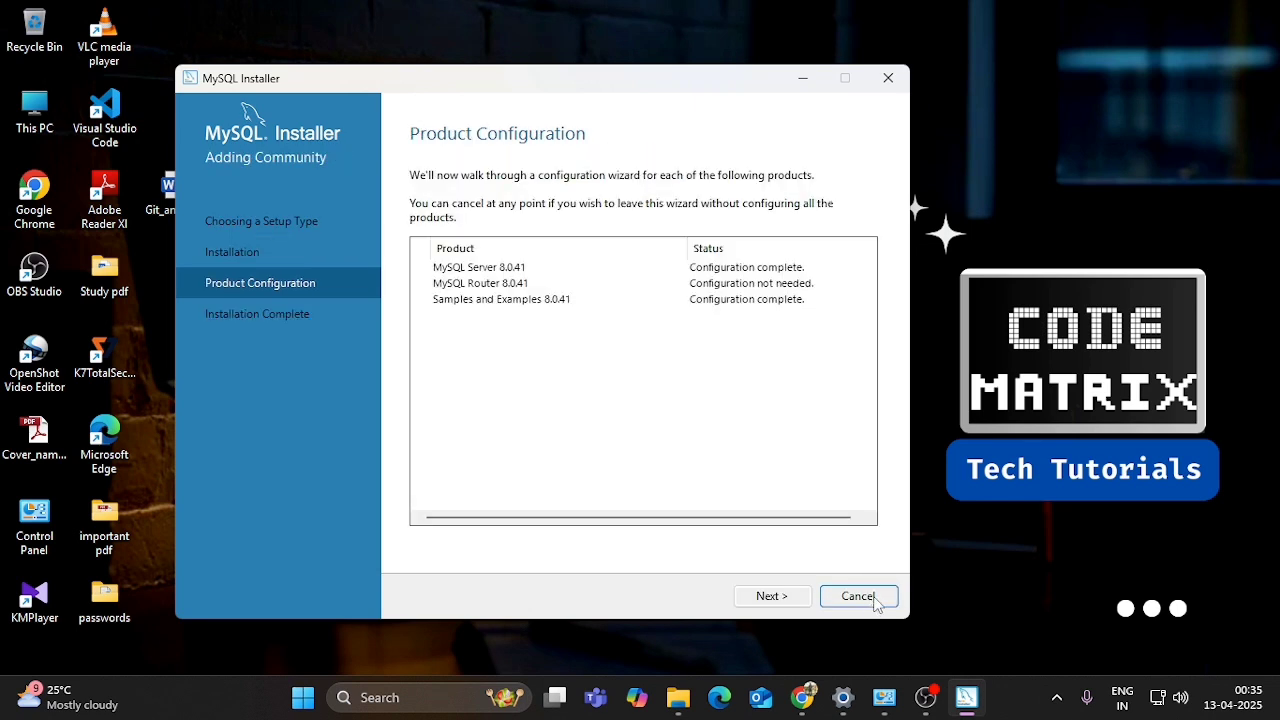
click(775, 597)
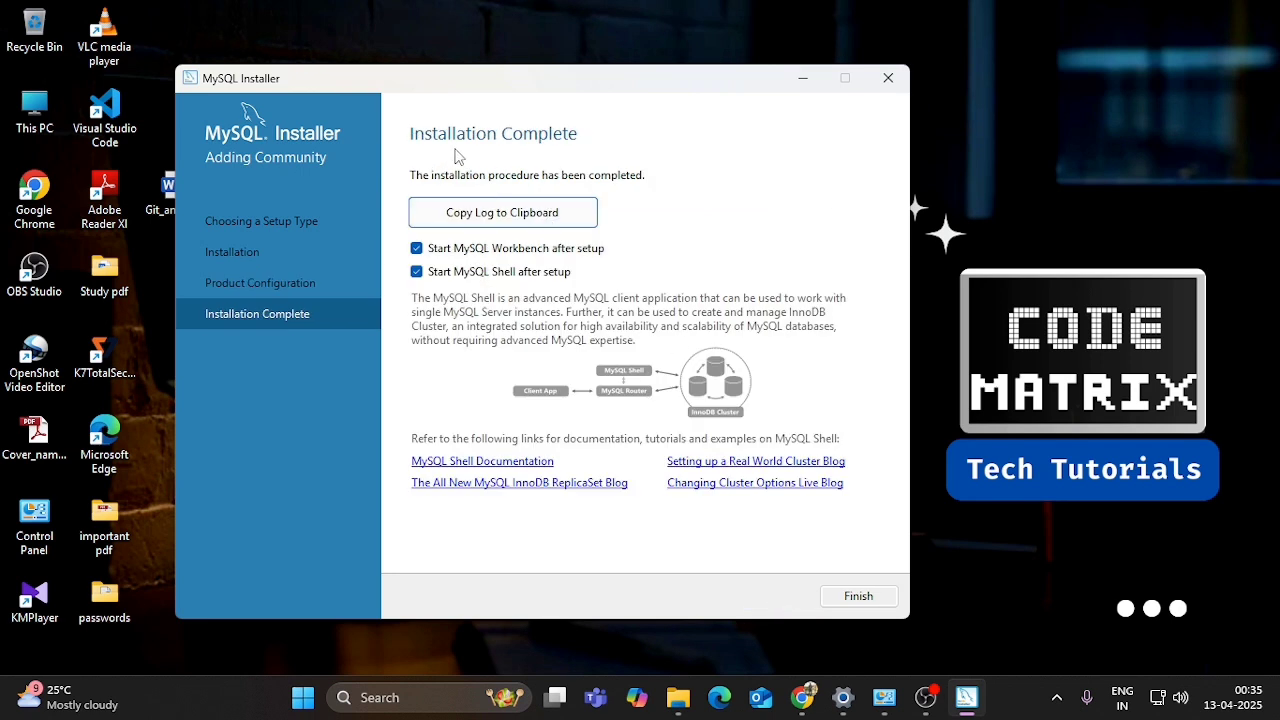
click(866, 600)
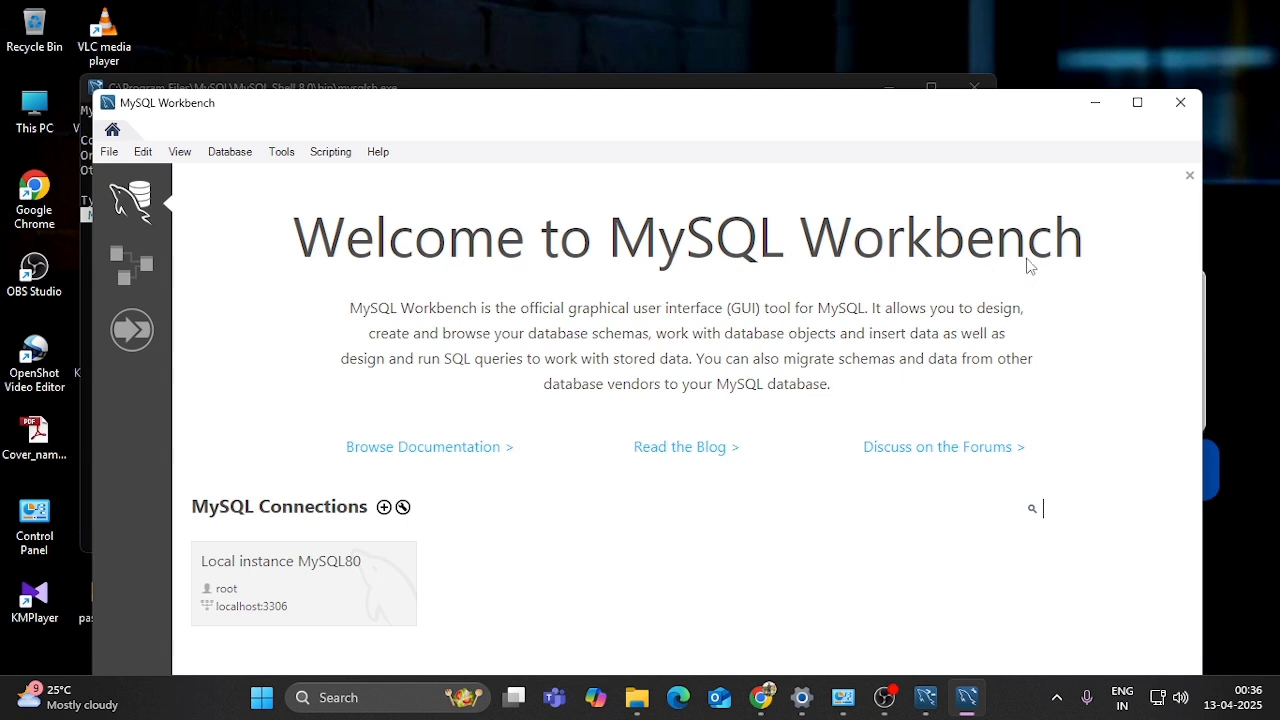
- Minimize MySQL Workbench to bring the MySQL Shell 8.0.41 console forward
click(1095, 103)
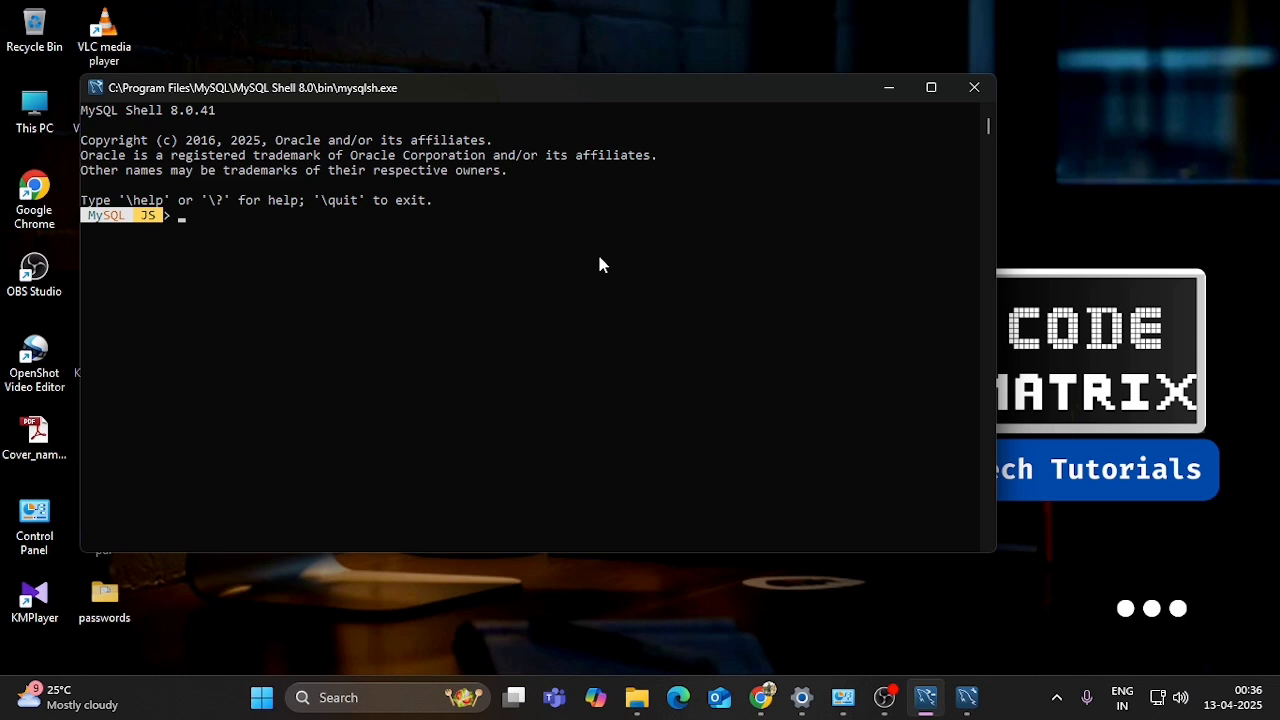
click(931, 87)
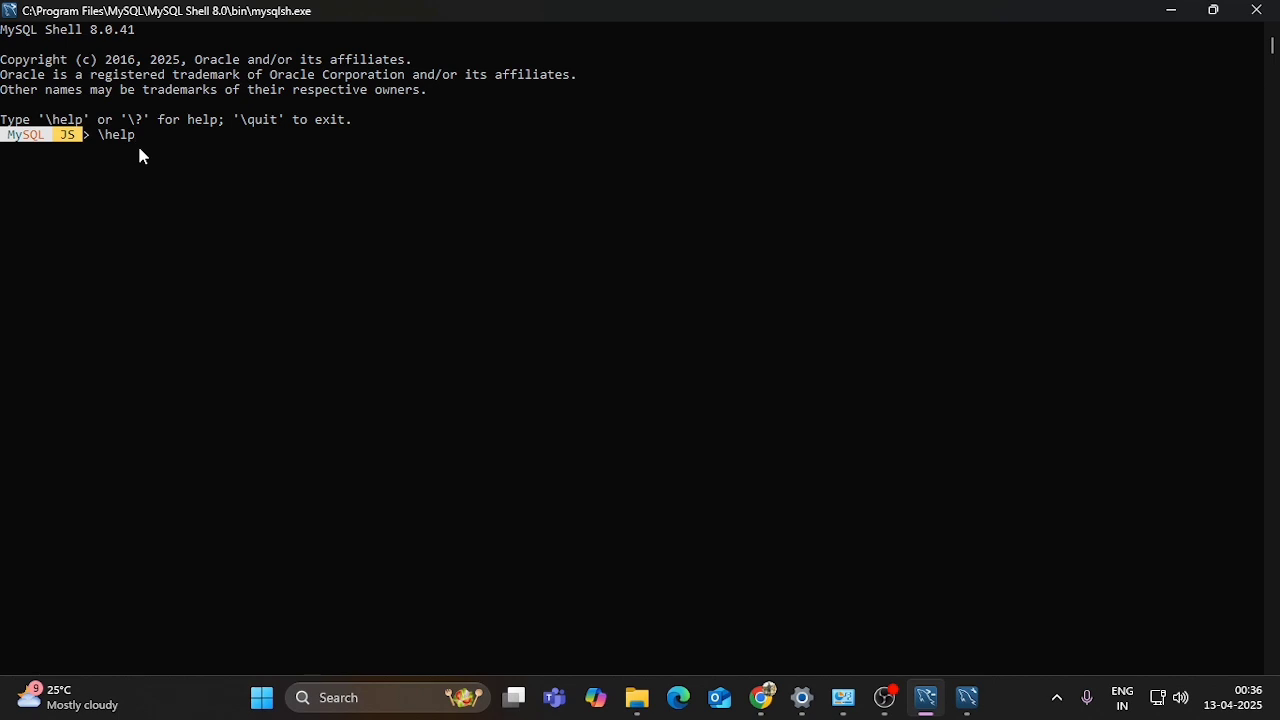
key(Return)
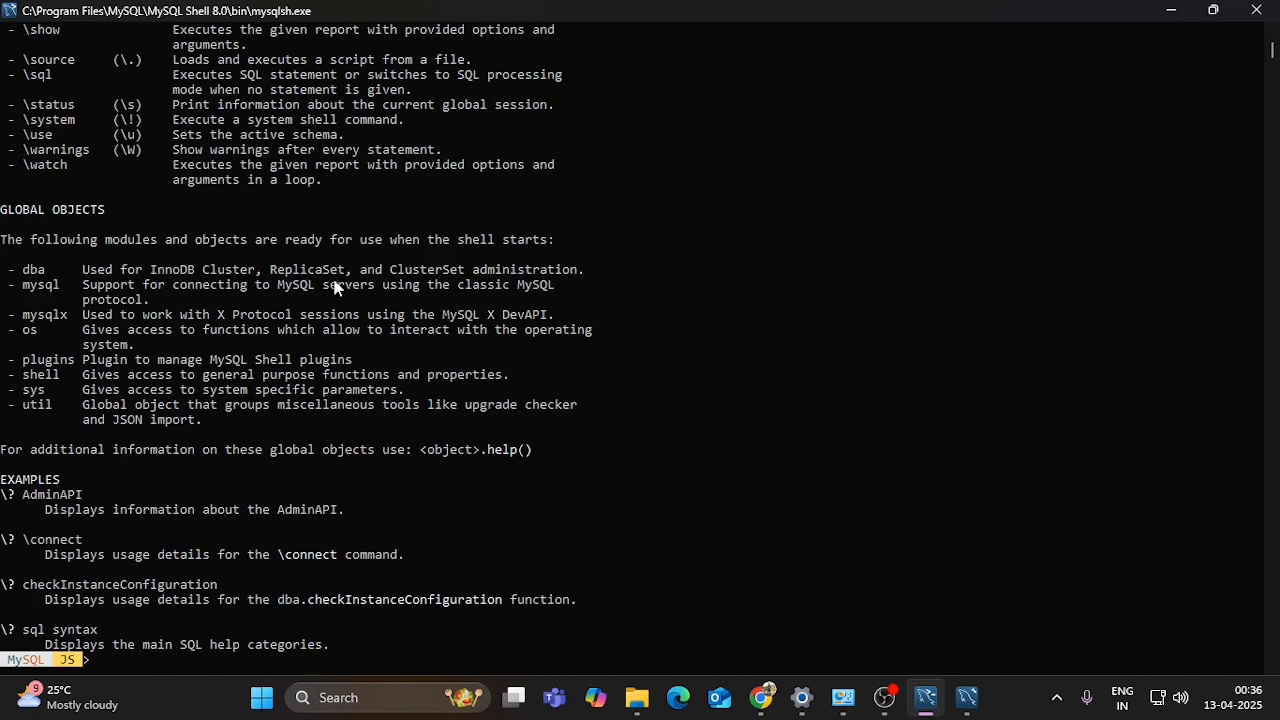
scroll(420, 286, up, 3)
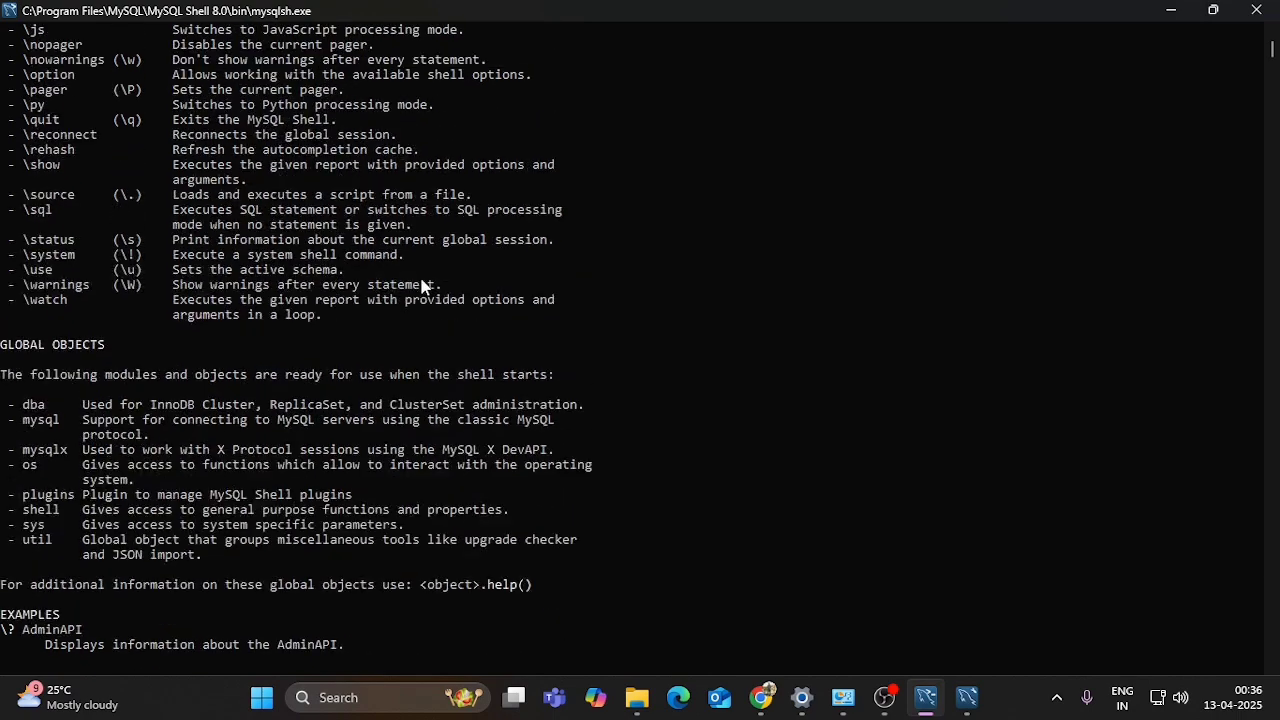
scroll(421, 286, up, 3)
scroll(421, 286, down, 7)
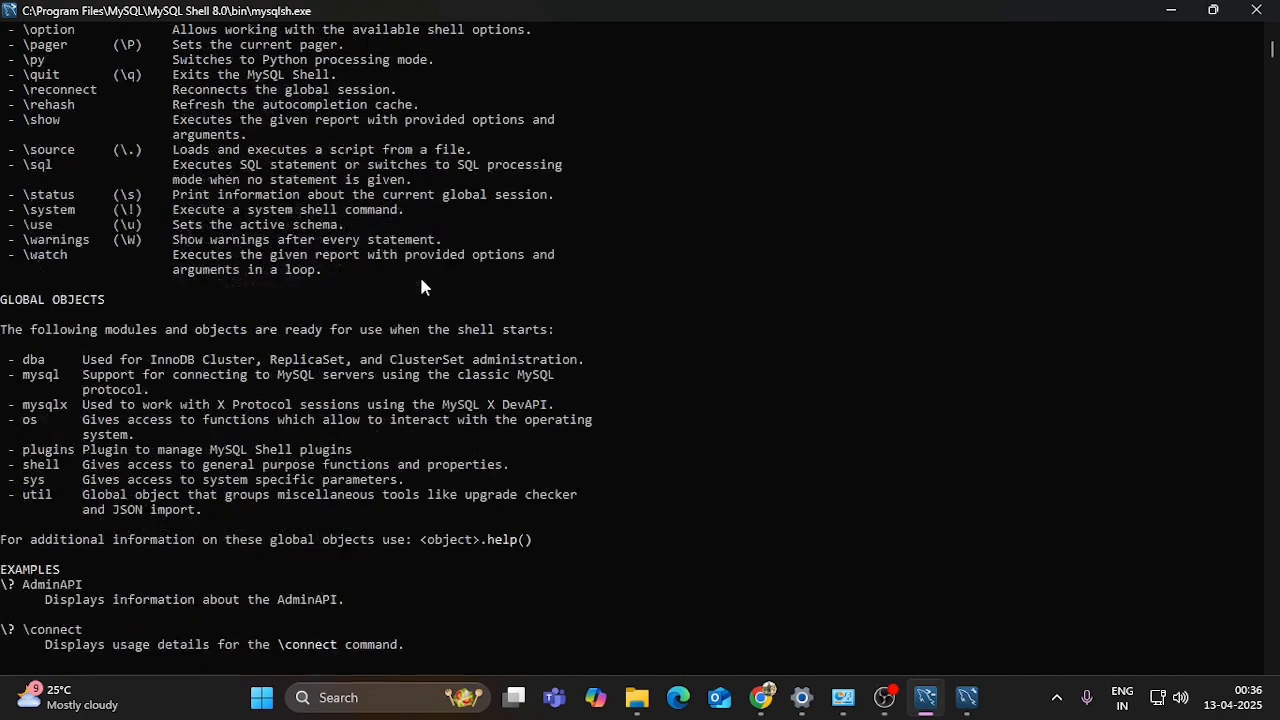
scroll(421, 286, up, 2)
scroll(421, 286, up, 4)
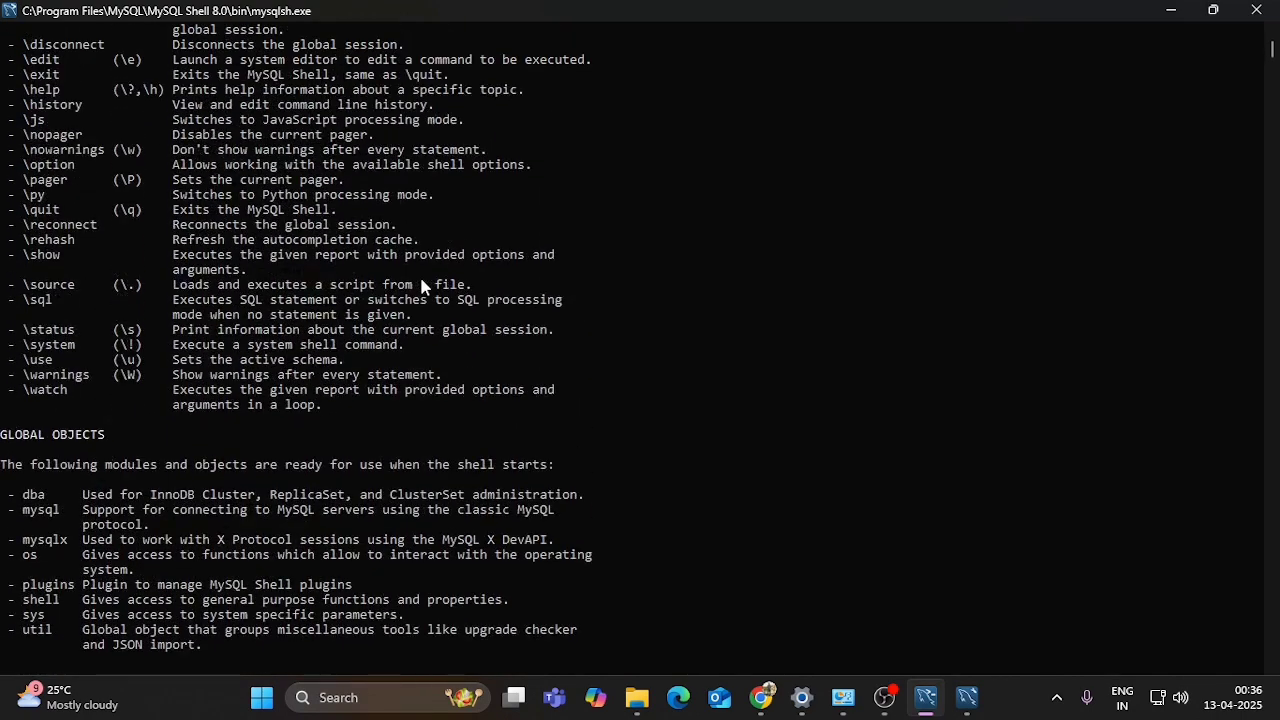
scroll(421, 286, down, 9)
scroll(160, 446, down, 2)
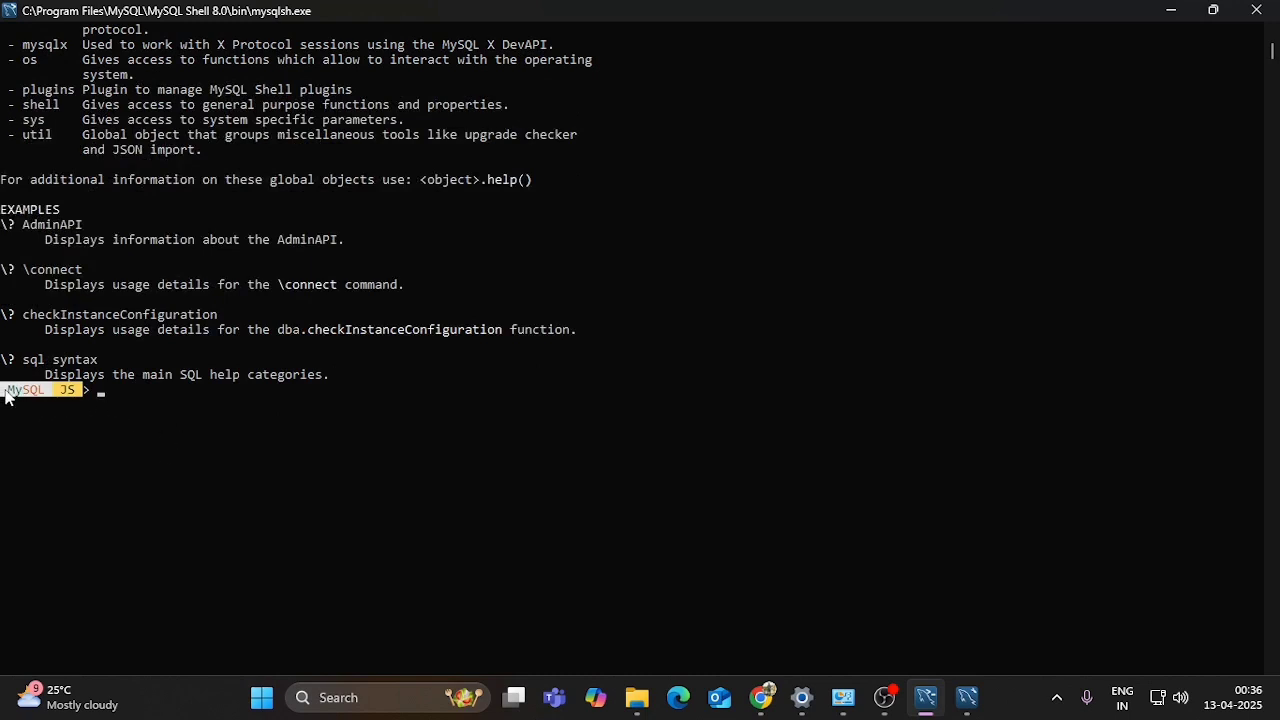
drag(4, 390, 77, 400)
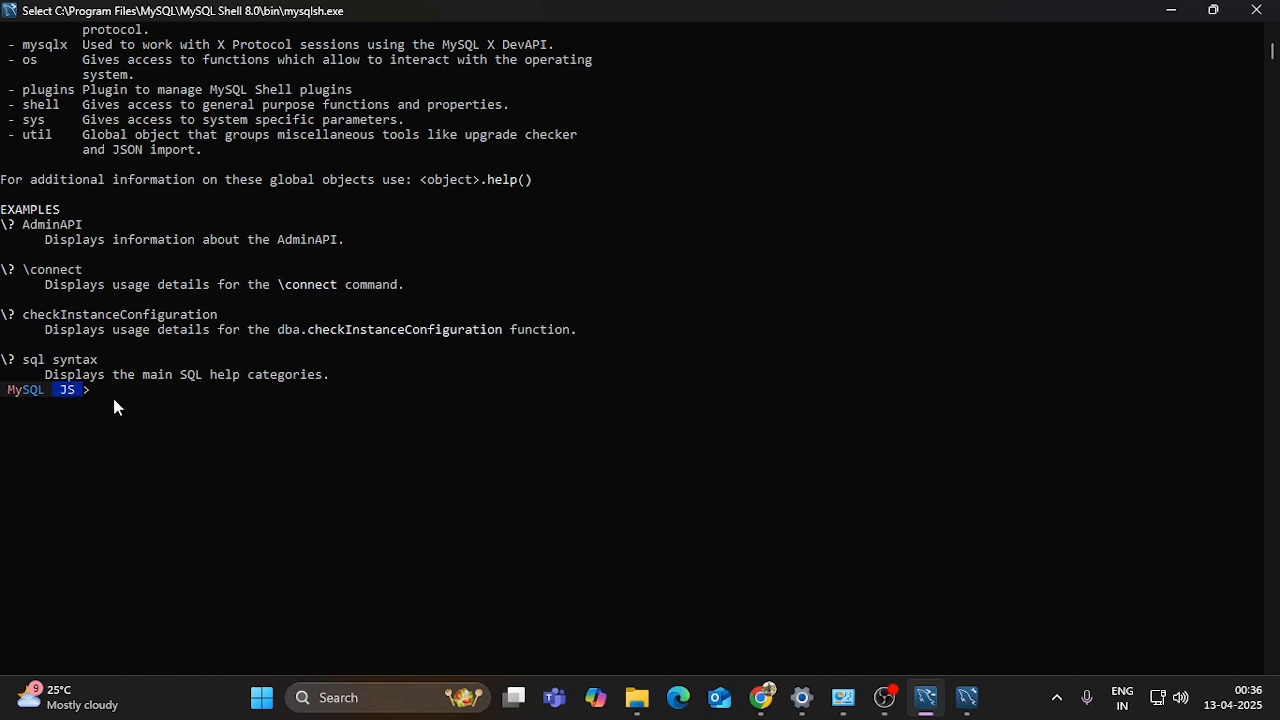
click(123, 394)
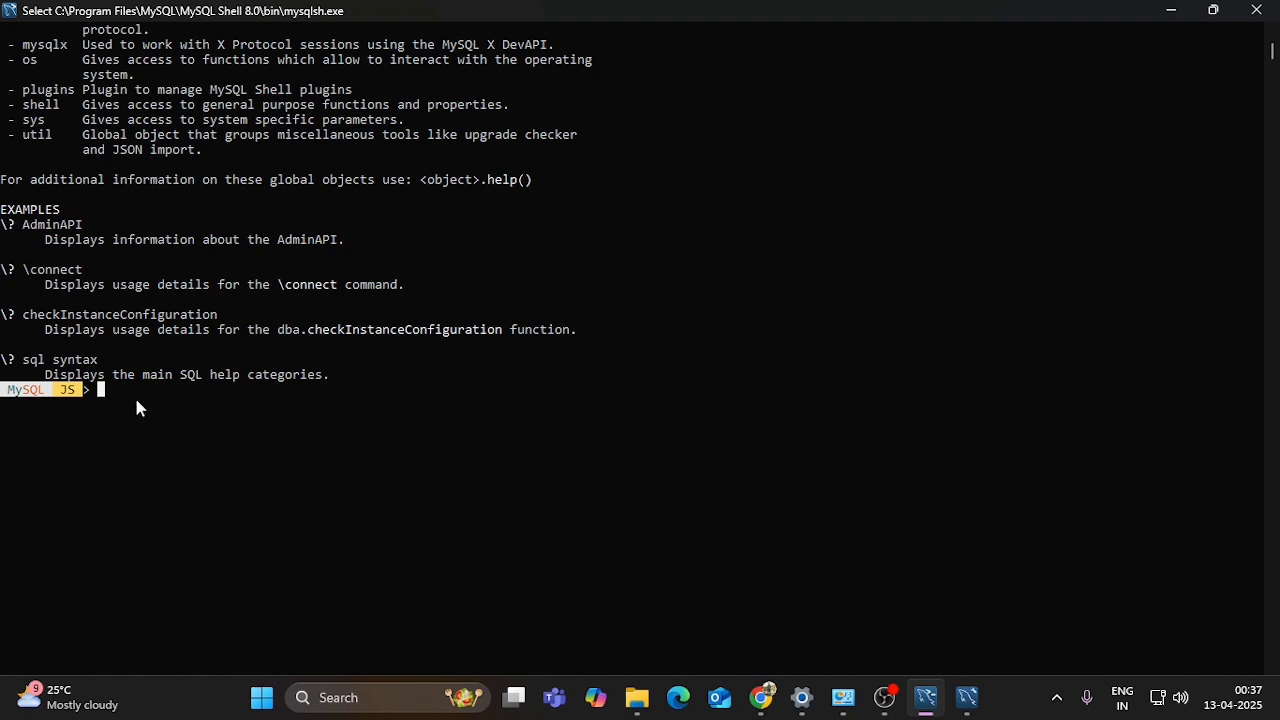
- Switch MySQL Shell from JS to SQL mode with \sql
text(\sq)
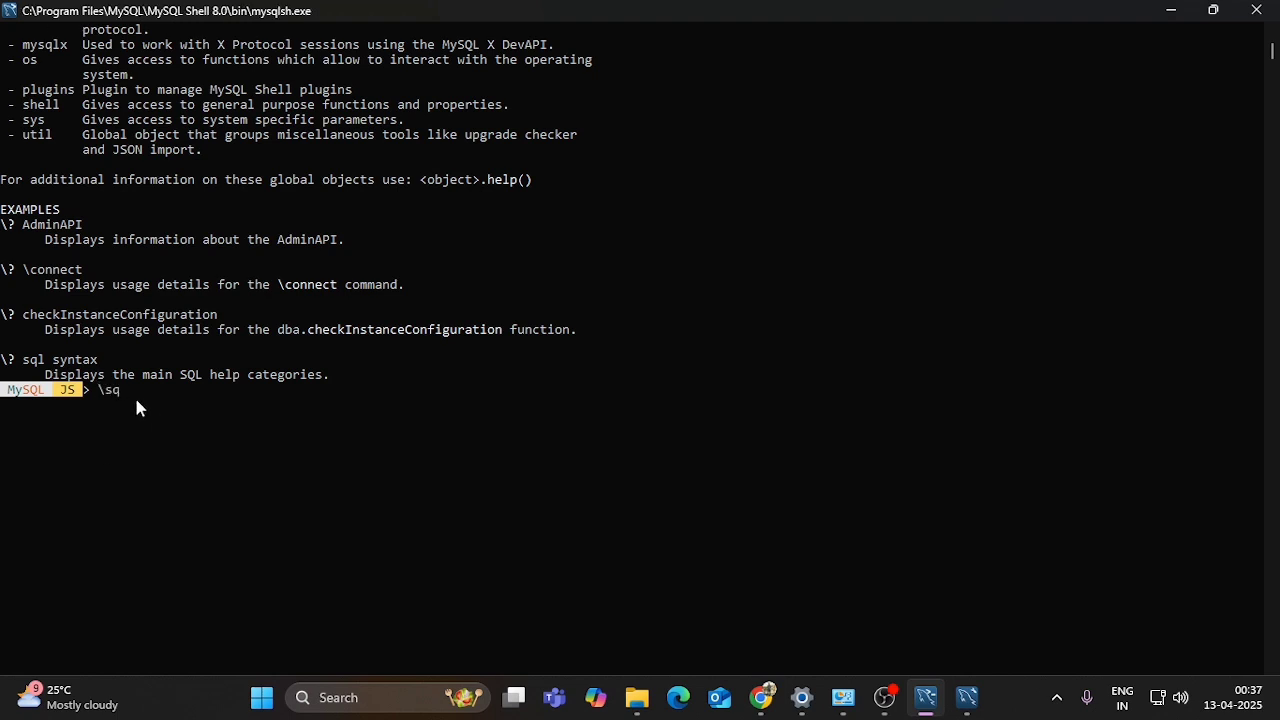
text(l)
key(Return)
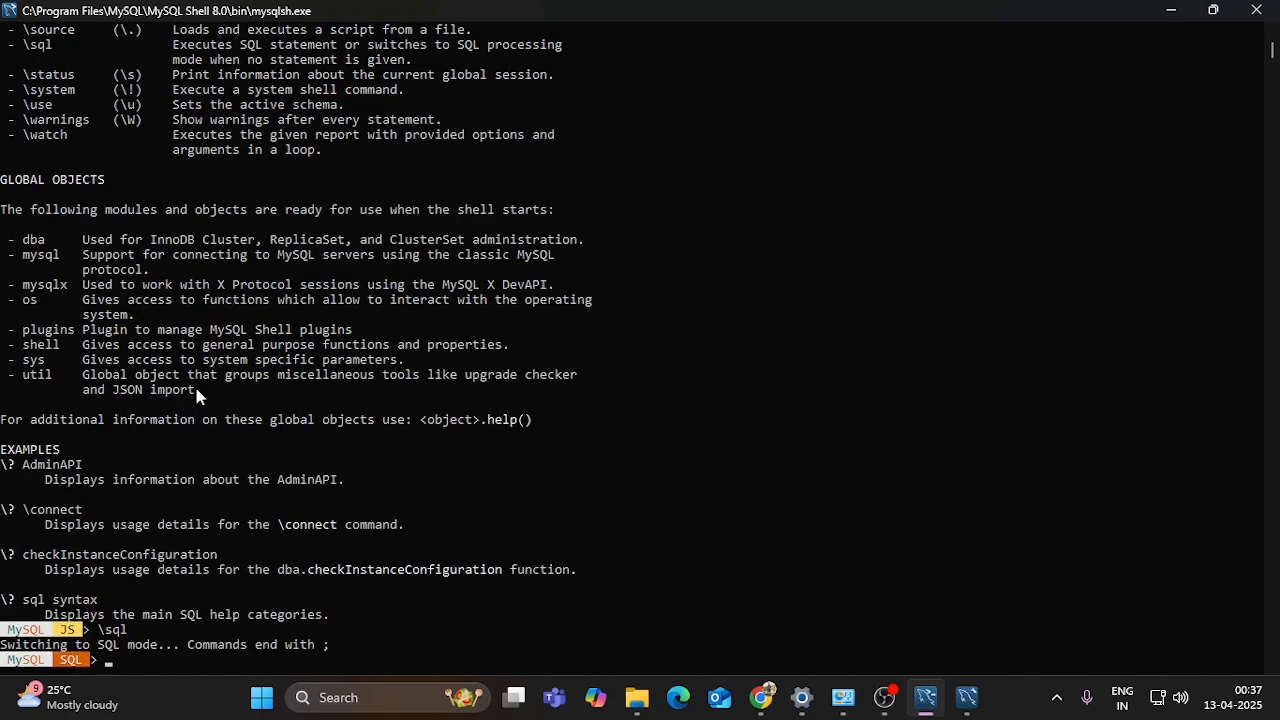
scroll(208, 404, down, 2)
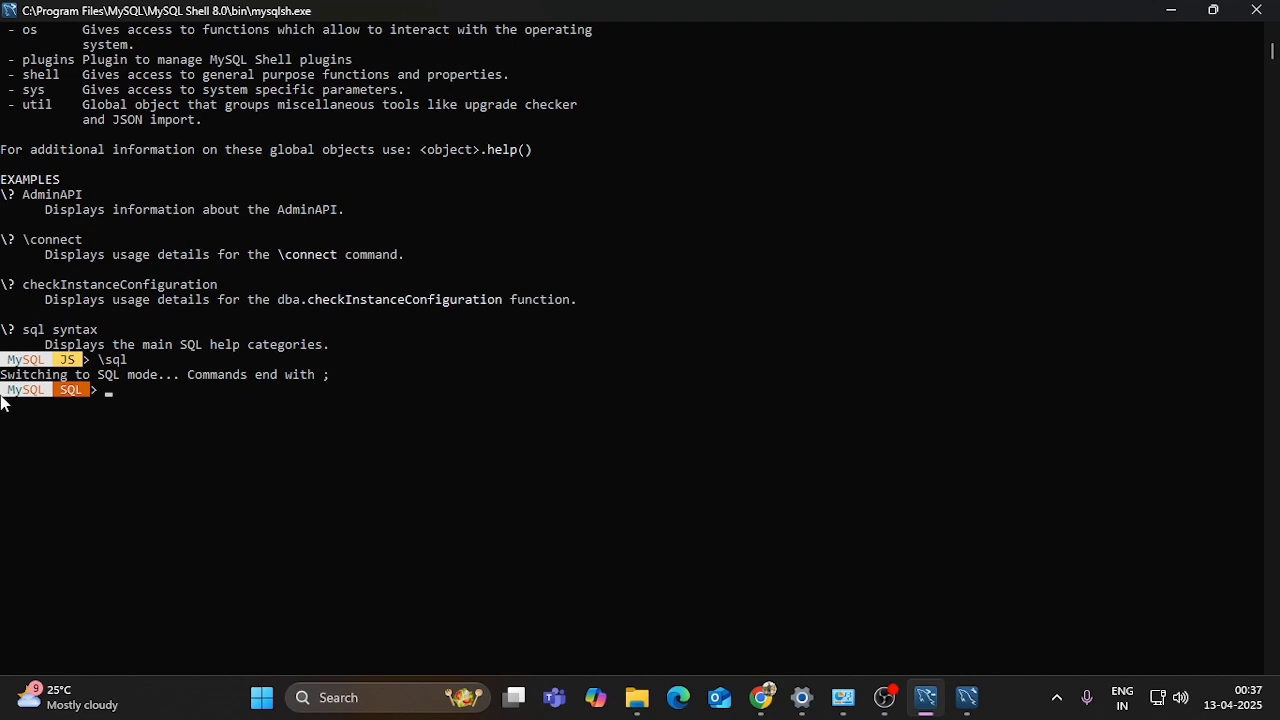
drag(3, 393, 88, 393)
click(121, 397)
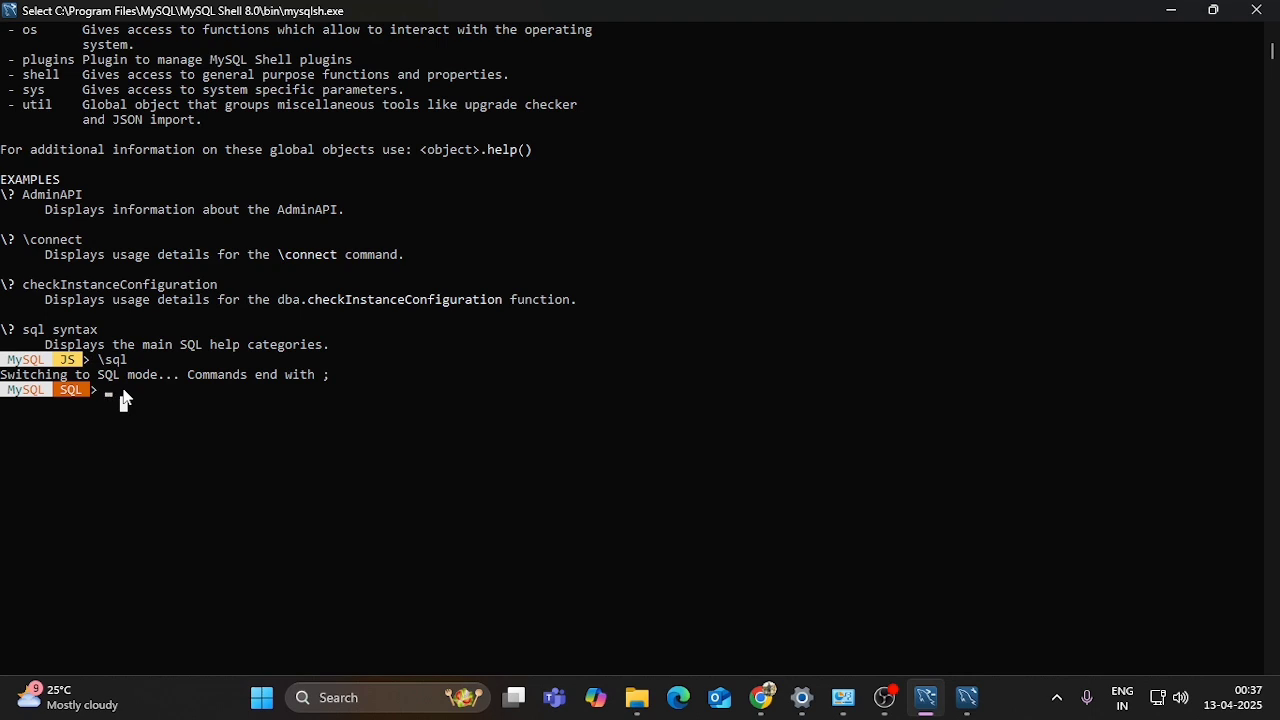
- Run show databases; and get the ERROR: Not connected message
text(show)
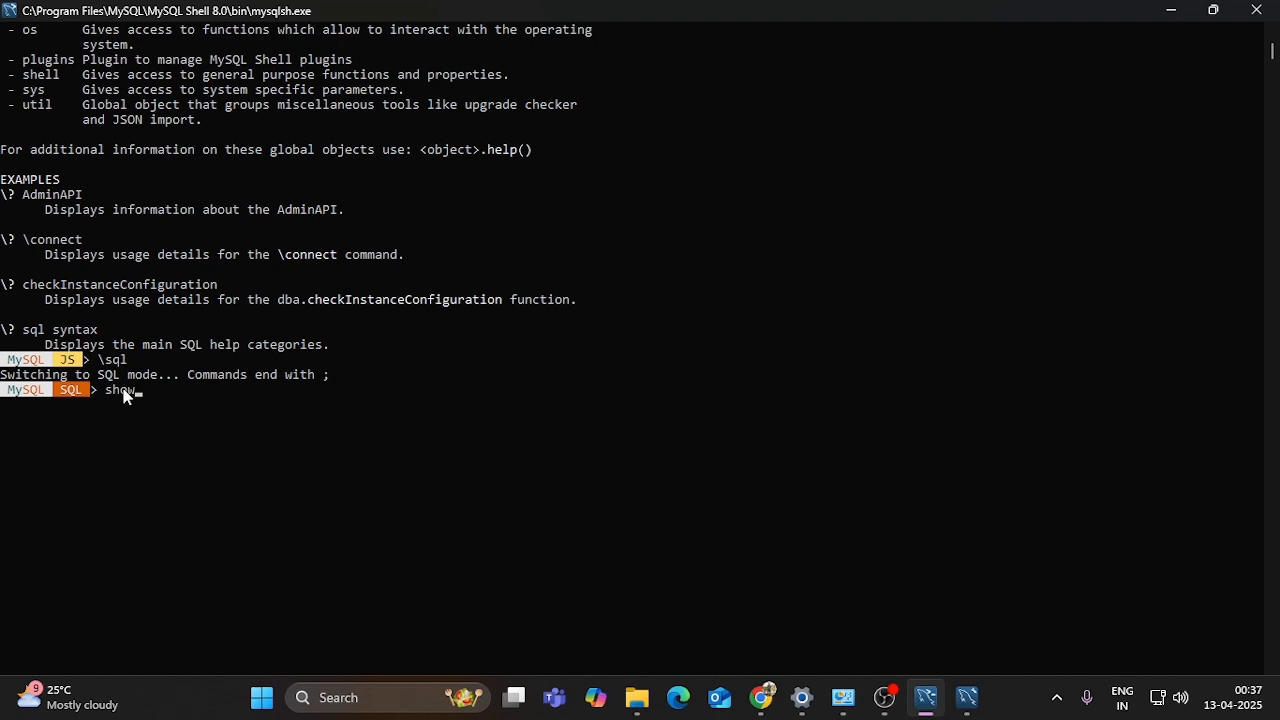
text( databases;)
key(Return)
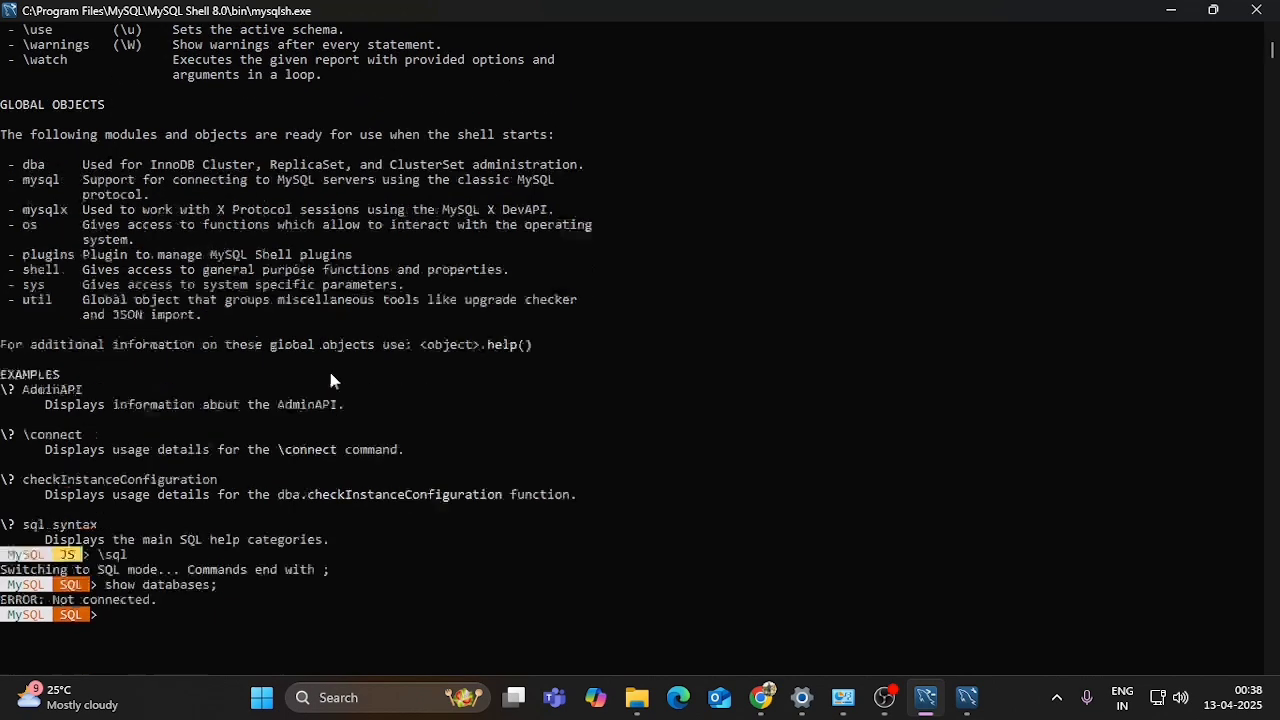
scroll(330, 380, down, 3)
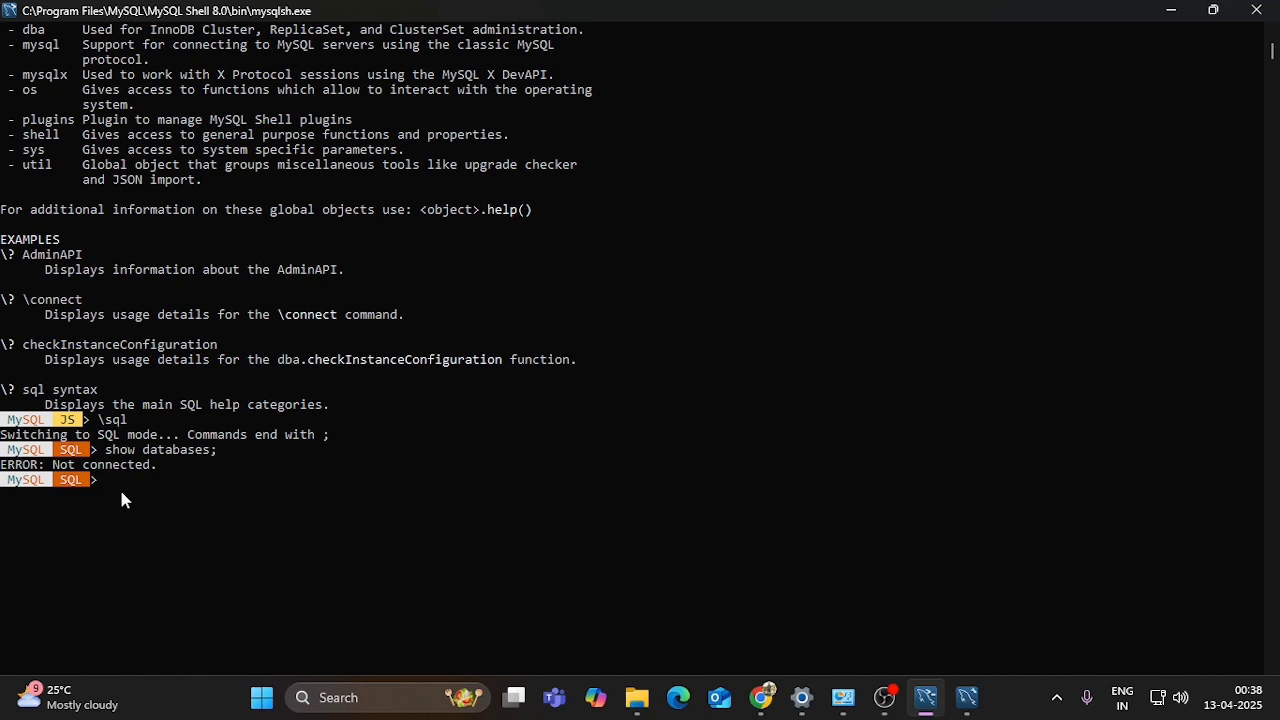
- Connect to root@localhost:3306 with \connect, reaching server version 8.0.41
text(co)
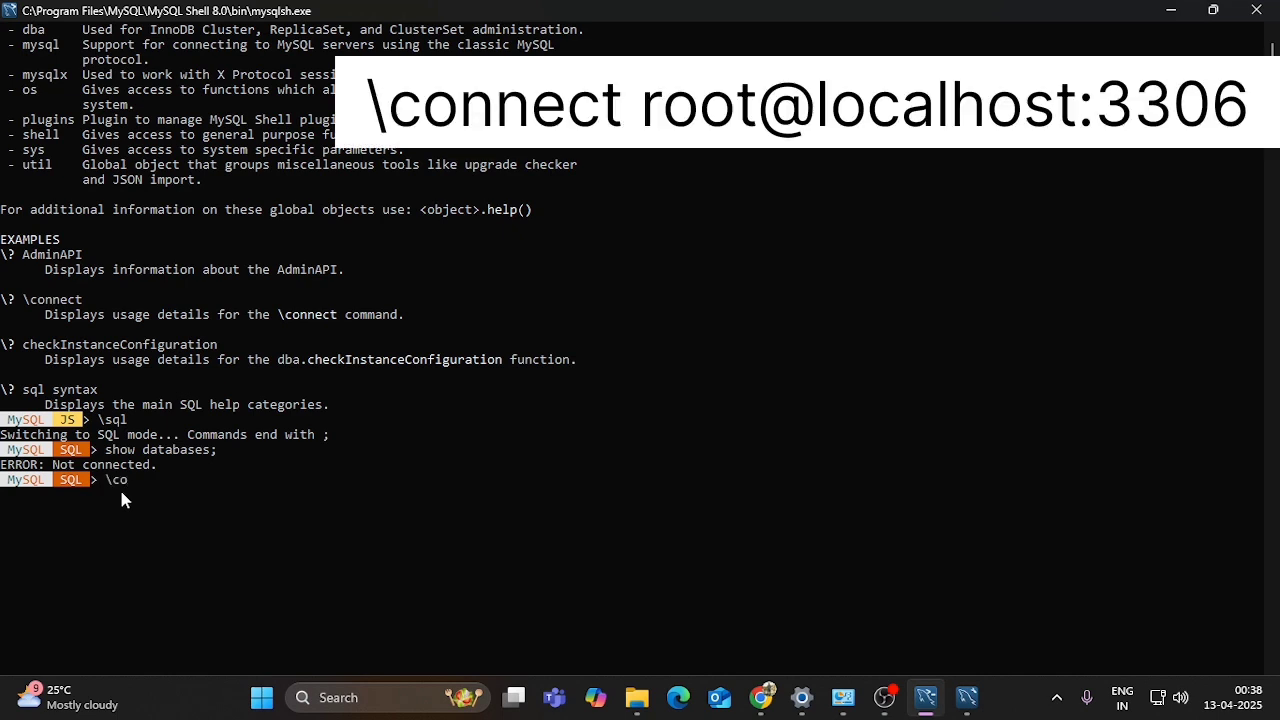
text(nnect root@localhost:3306)
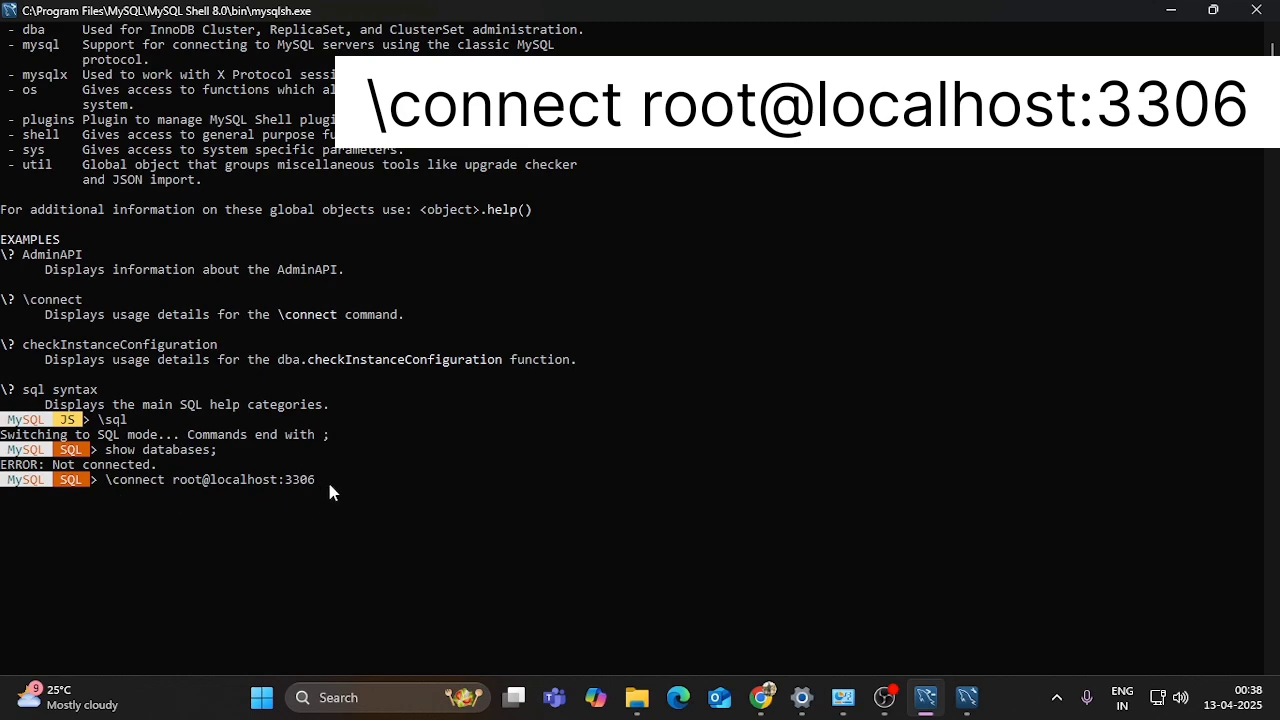
key(Return)
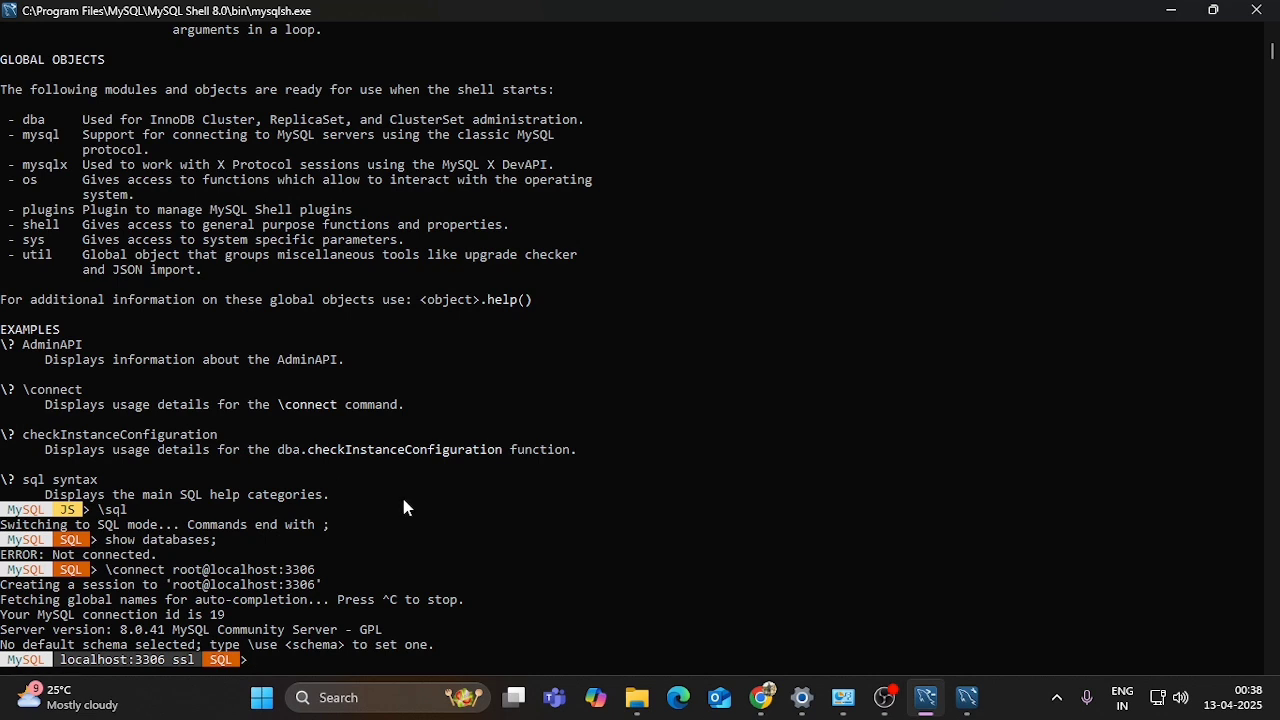
scroll(403, 508, down, 5)
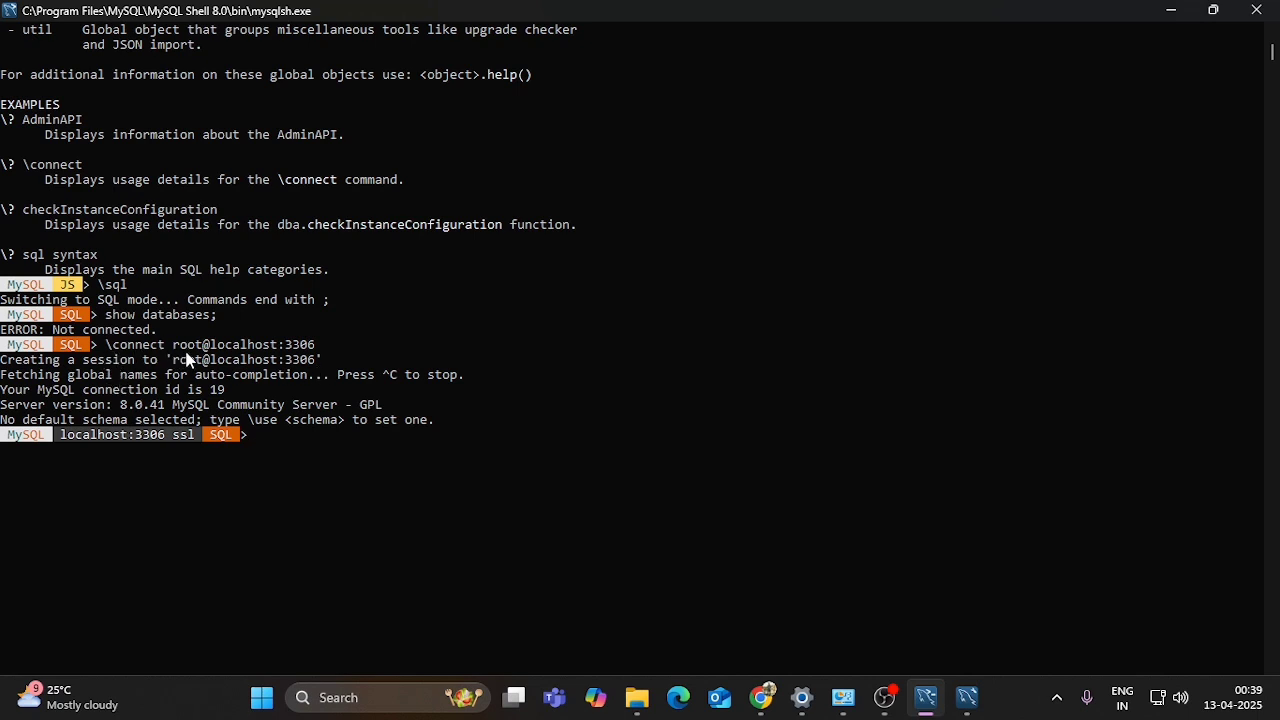
drag(195, 347, 310, 351)
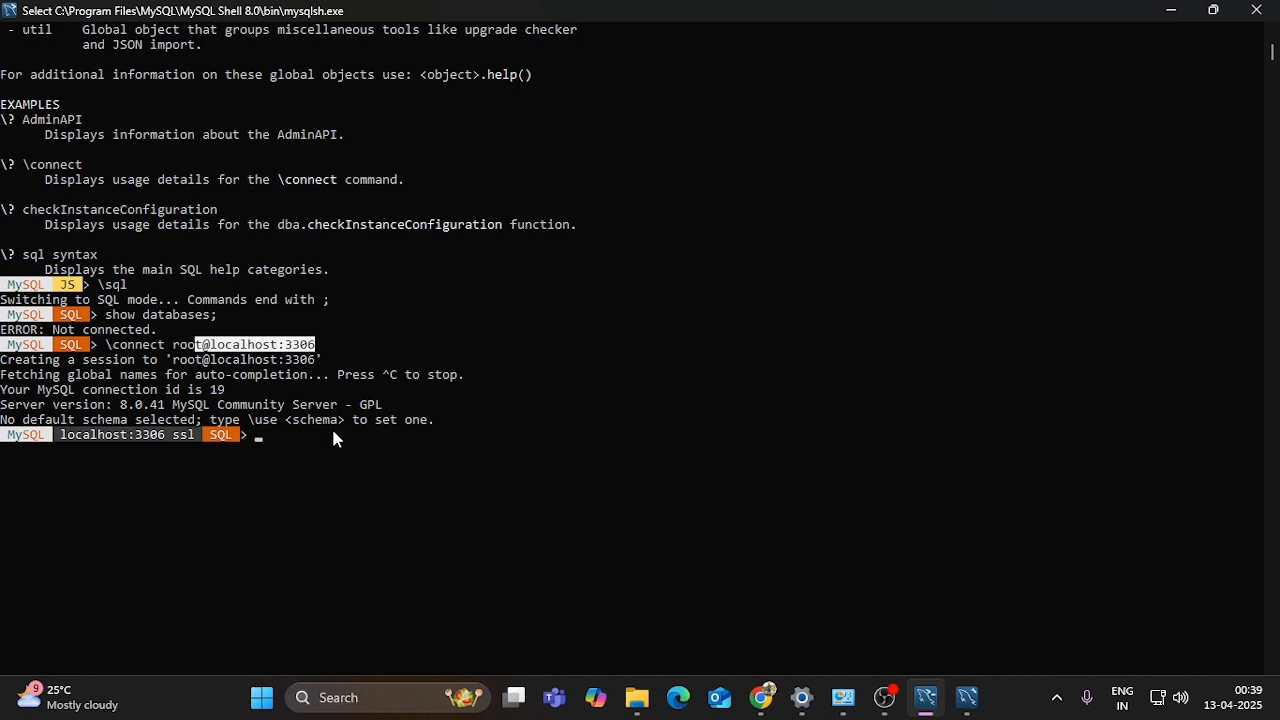
- Run show databases to list the six databases, including sakila and world, then minimize the shell
text(show da)
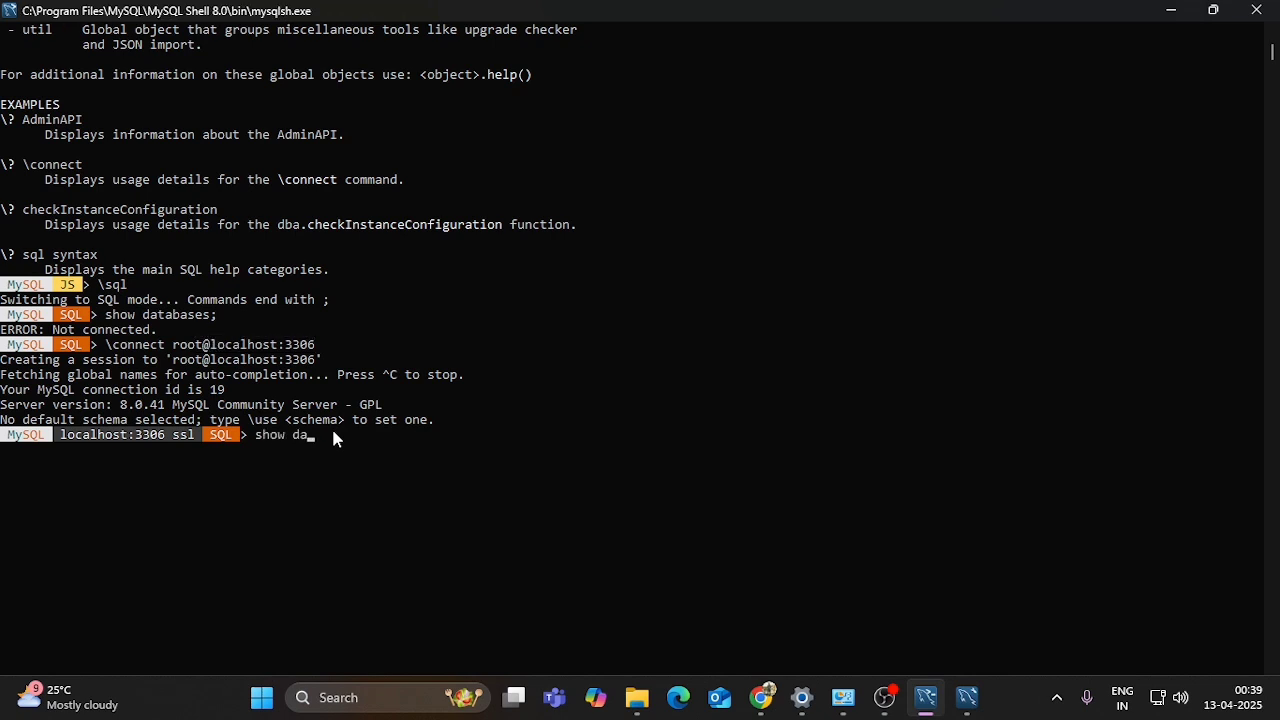
text(tabases;)
key(Return)
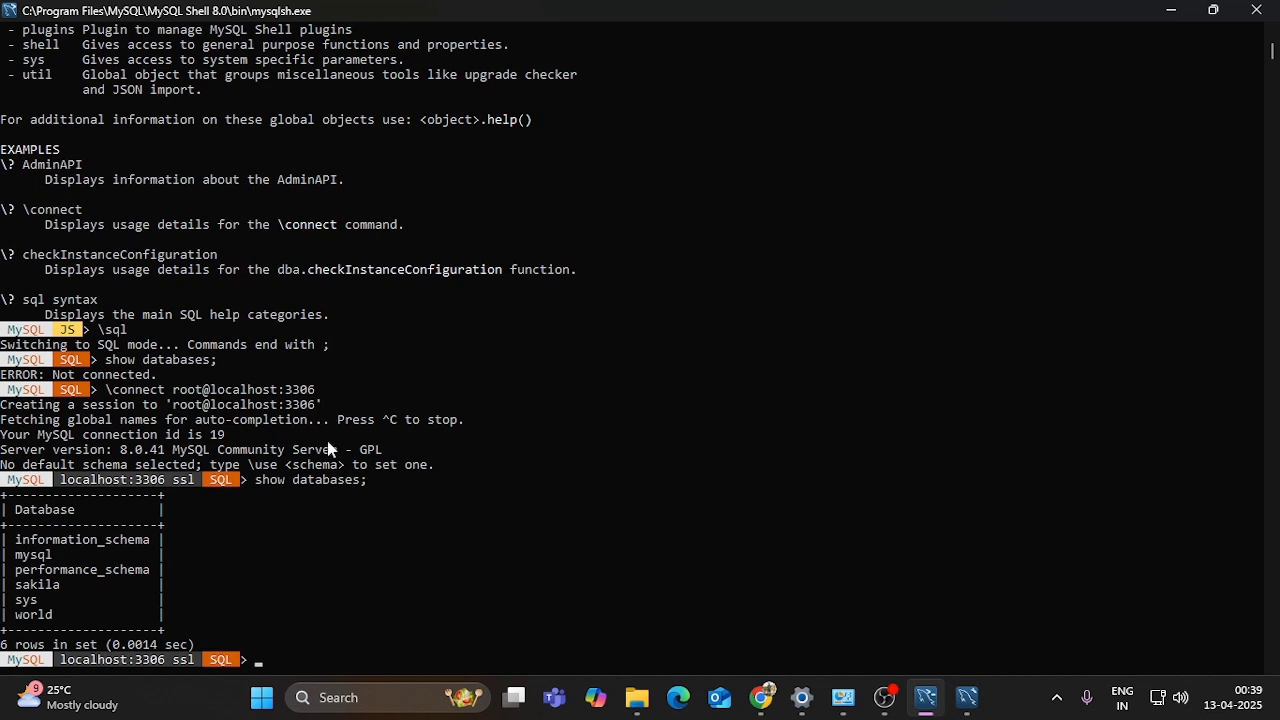
scroll(192, 524, down, 1)
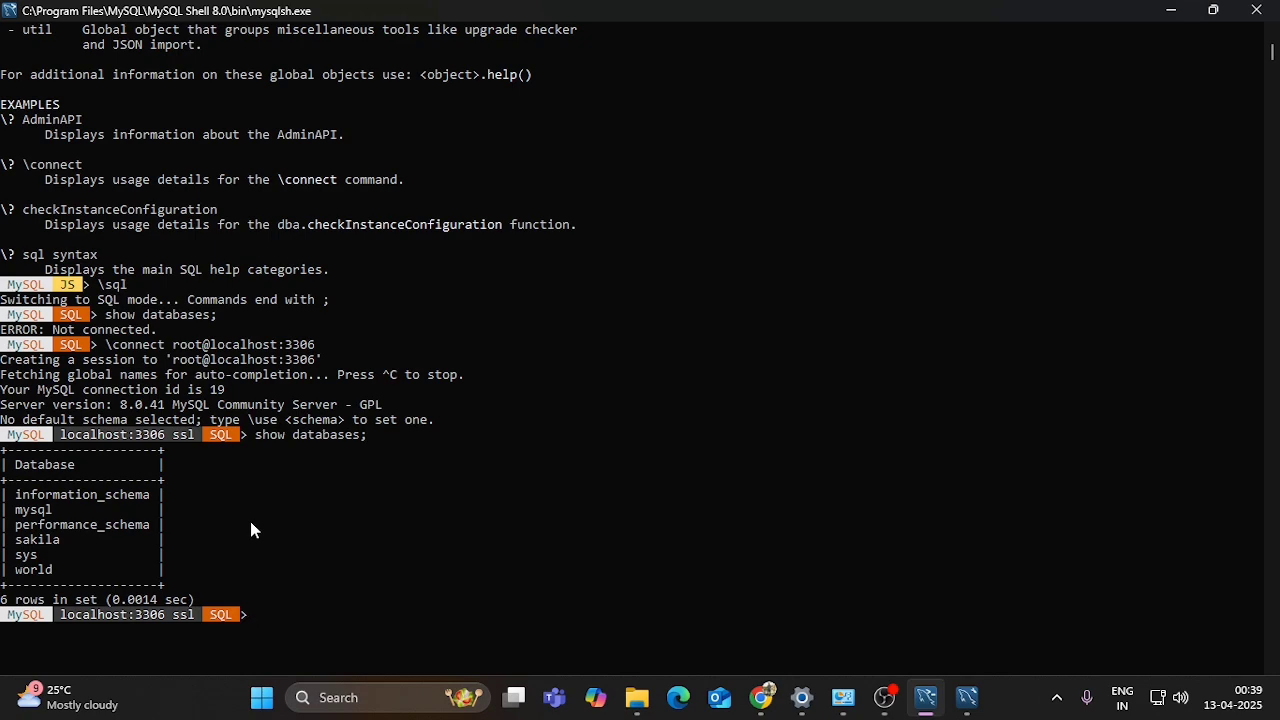
click(1167, 12)
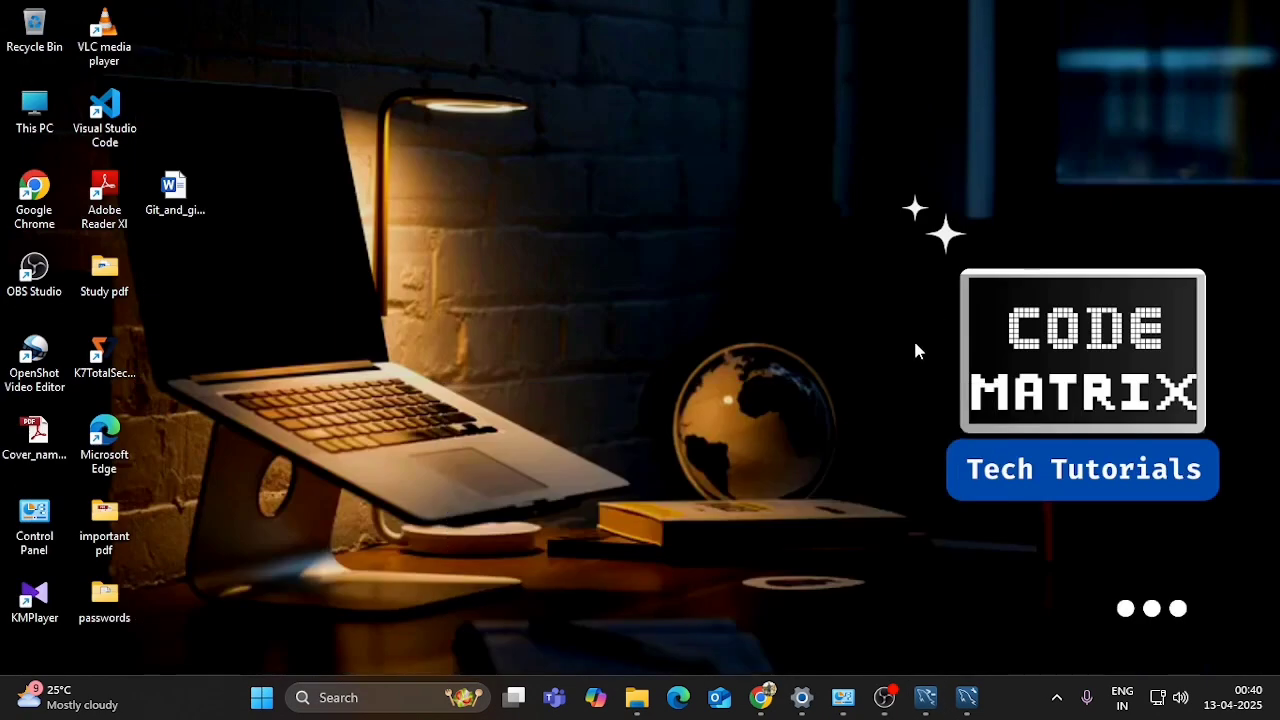